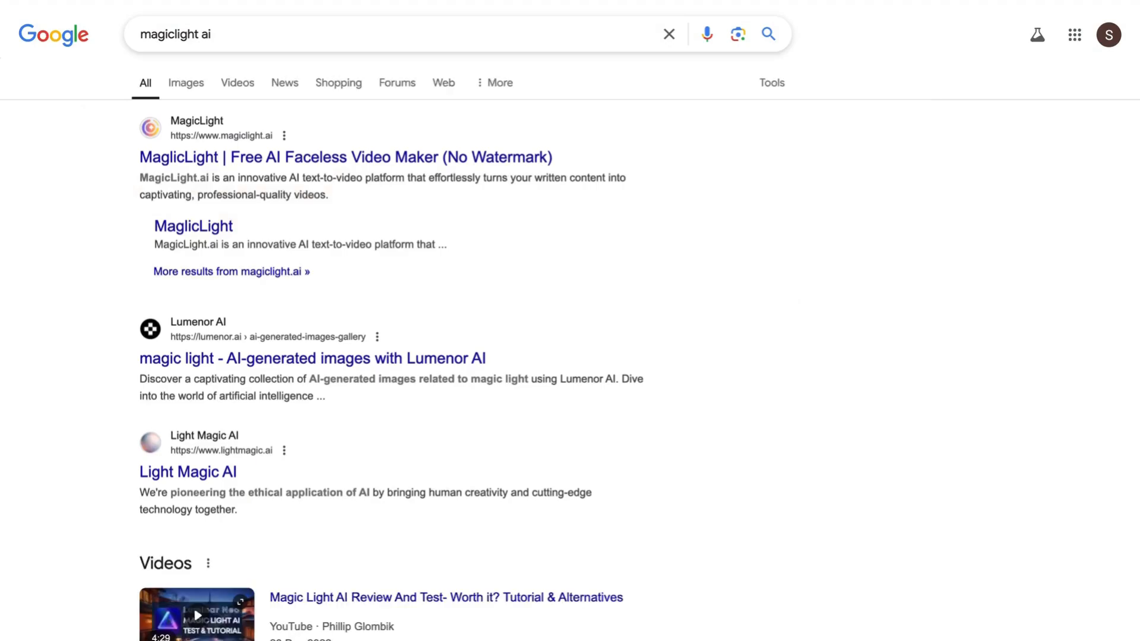
# - Open the MagicLight website from the search results and log in with the existing Google account
pyautogui.scroll(2, 230, 222)
pyautogui.click(283, 164)
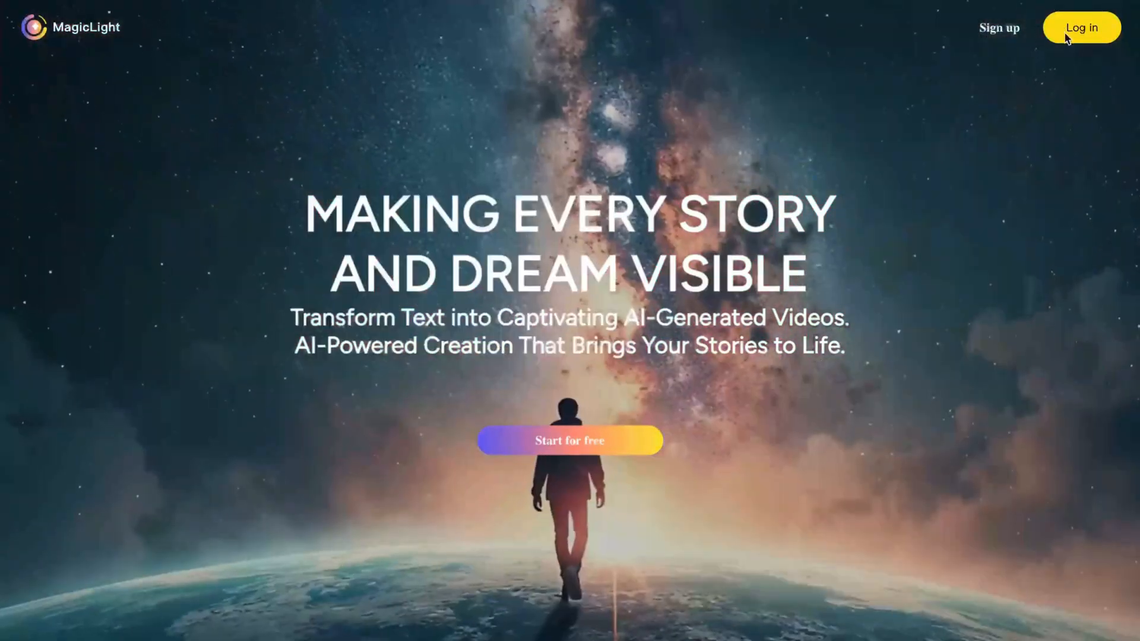
pyautogui.click(1067, 38)
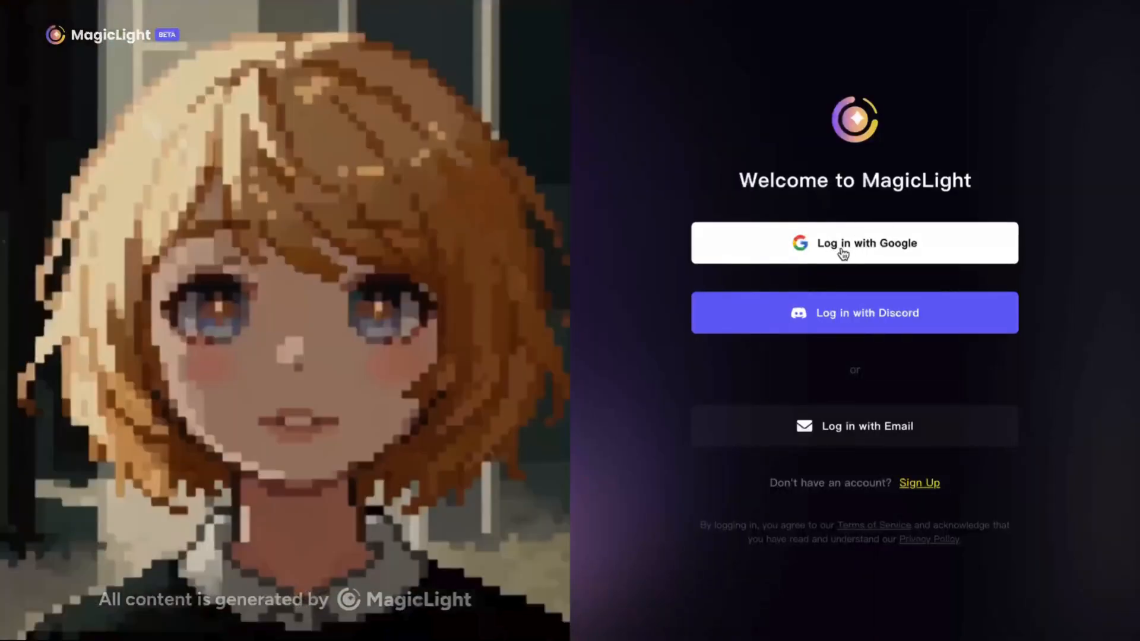
pyautogui.click(843, 254)
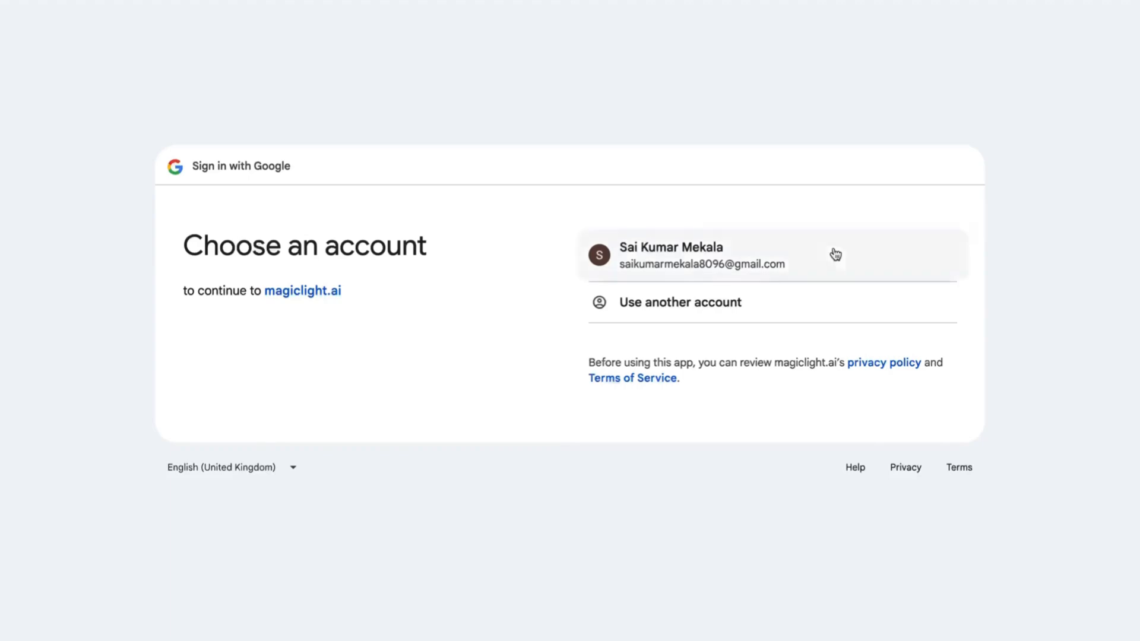
pyautogui.click(670, 262)
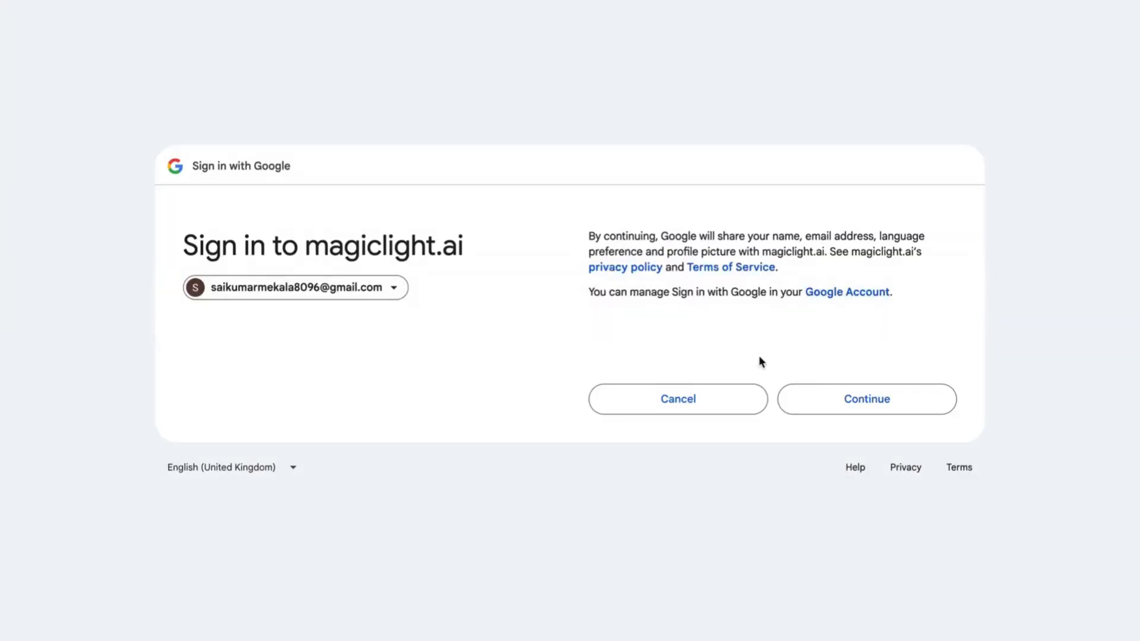
pyautogui.click(815, 403)
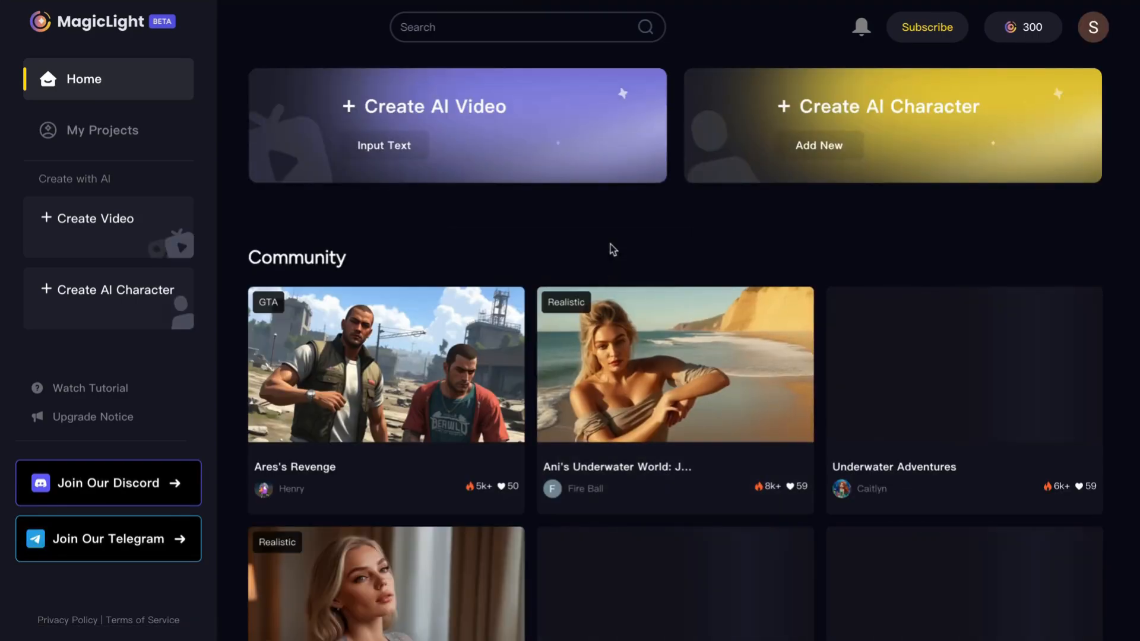
# - Start a new video project and set its aspect ratio to Landscape
pyautogui.scroll(-1, 746, 241)
pyautogui.scroll(1, 748, 244)
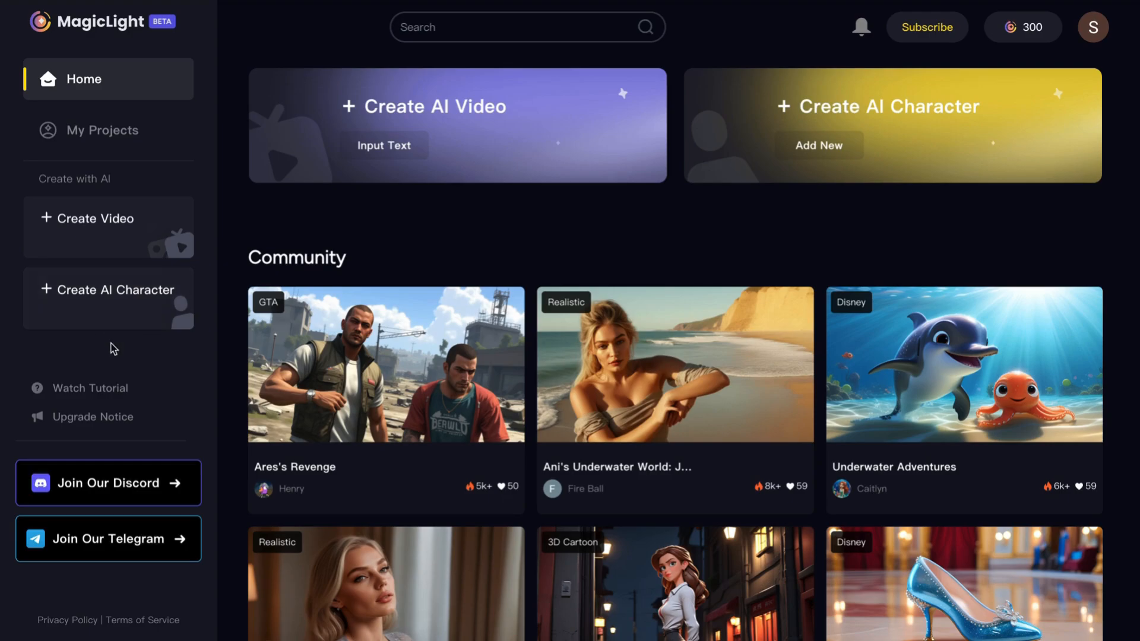
pyautogui.click(62, 234)
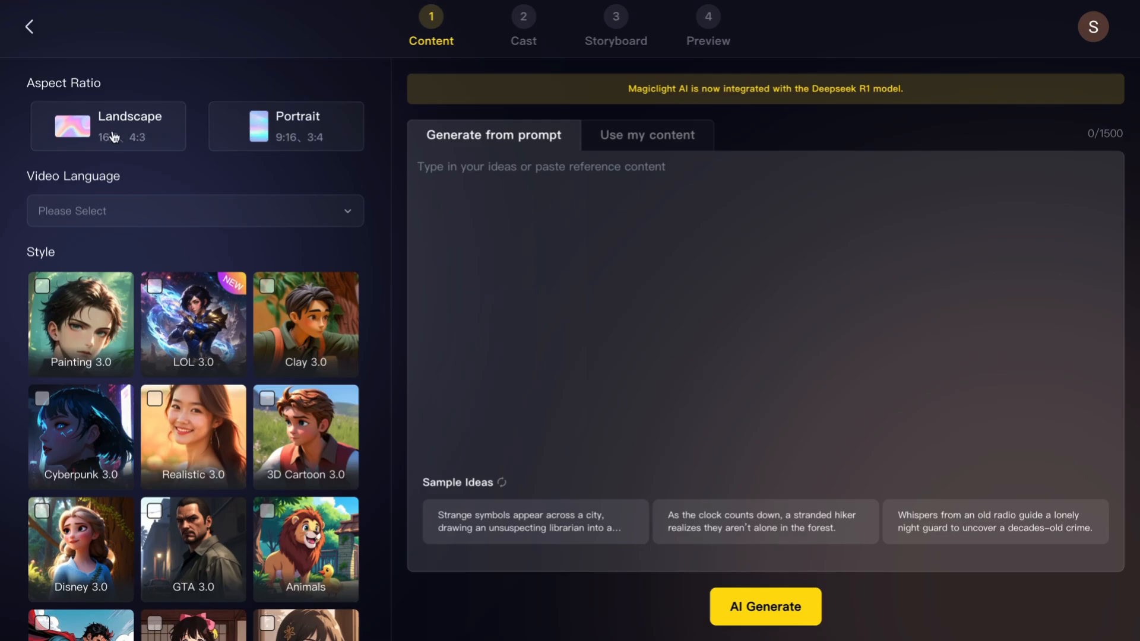
pyautogui.click(135, 142)
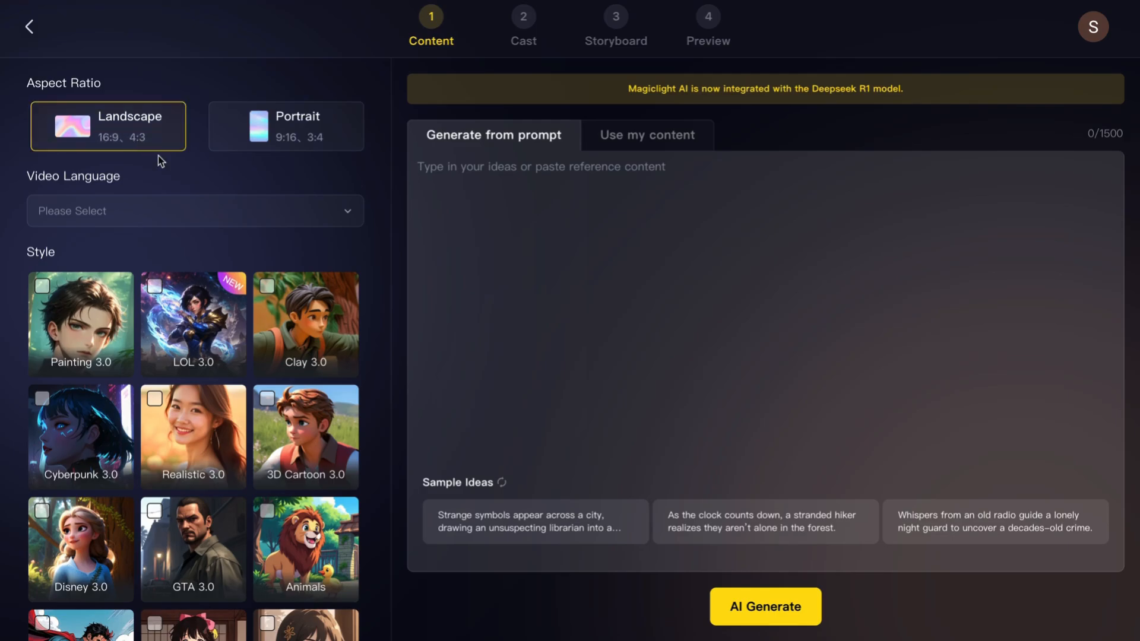
# - Set the video language to English and choose the Disney 3.0 style
pyautogui.click(341, 215)
pyautogui.scroll(-5, 272, 306)
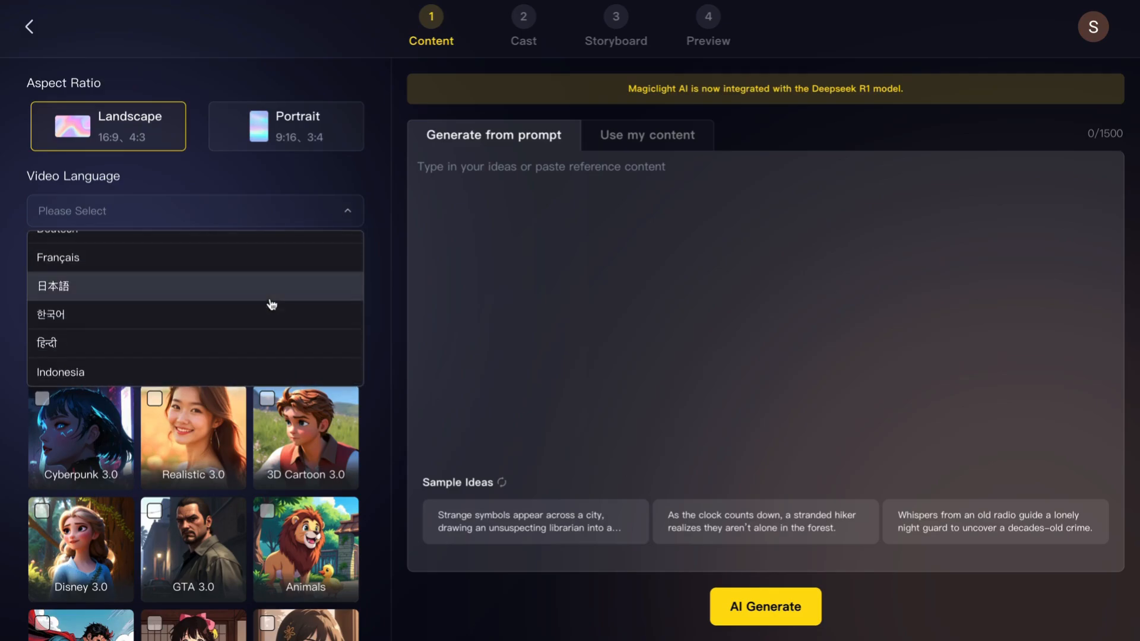
pyautogui.scroll(5, 253, 291)
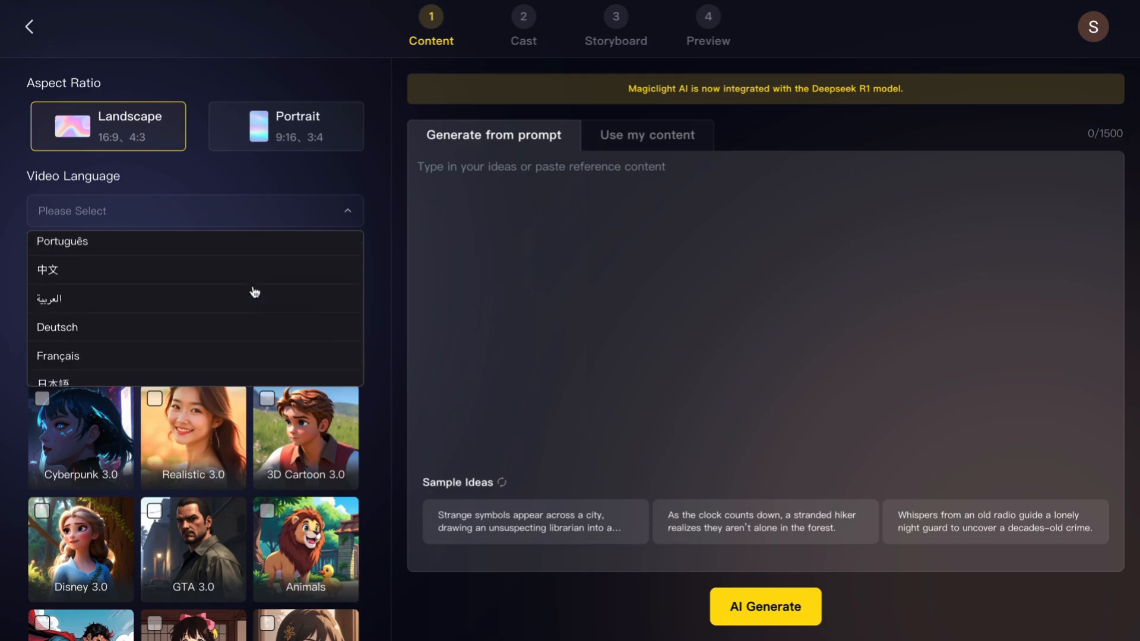
pyautogui.click(315, 248)
pyautogui.click(42, 510)
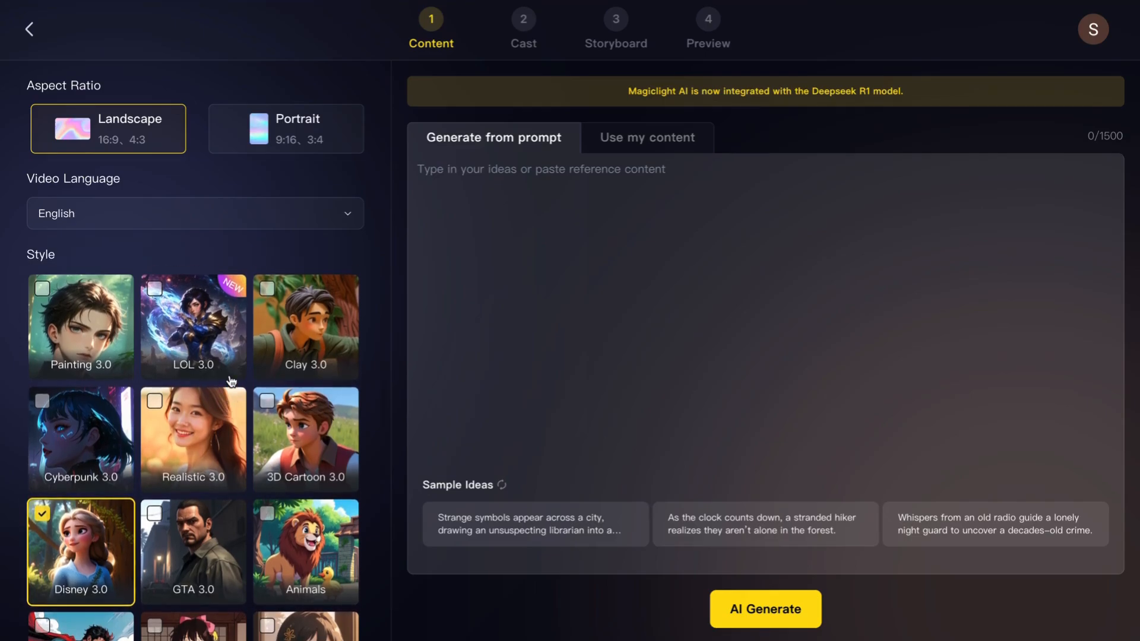
# - Look through the available video styles in the style gallery
pyautogui.scroll(-1, 231, 383)
pyautogui.scroll(-1, 66, 493)
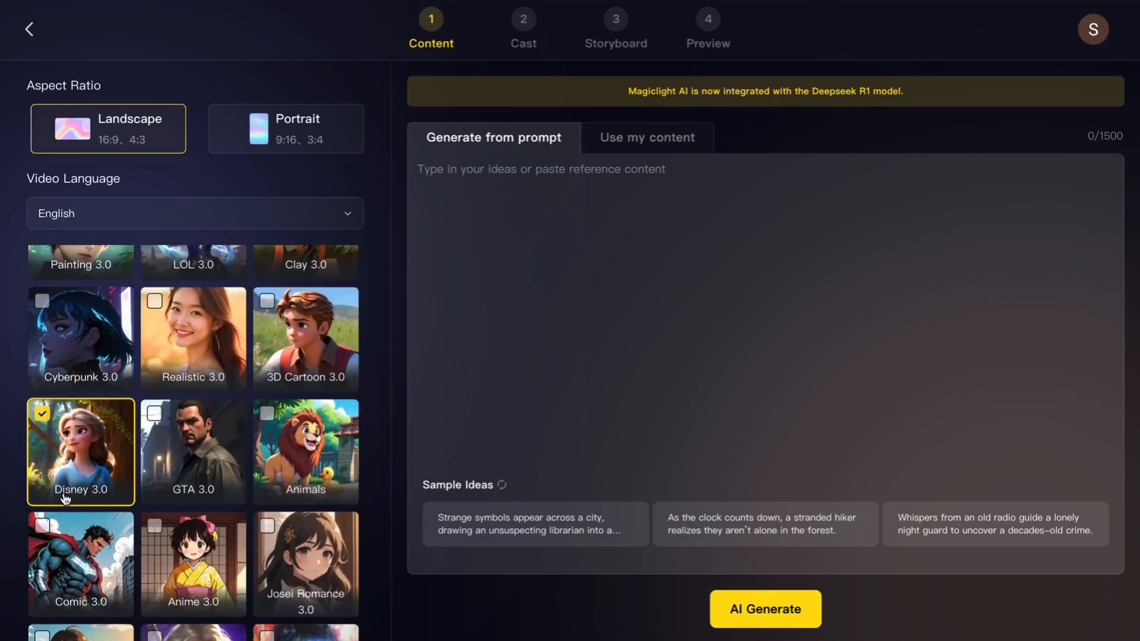
pyautogui.scroll(-2, 67, 498)
pyautogui.scroll(3, 150, 434)
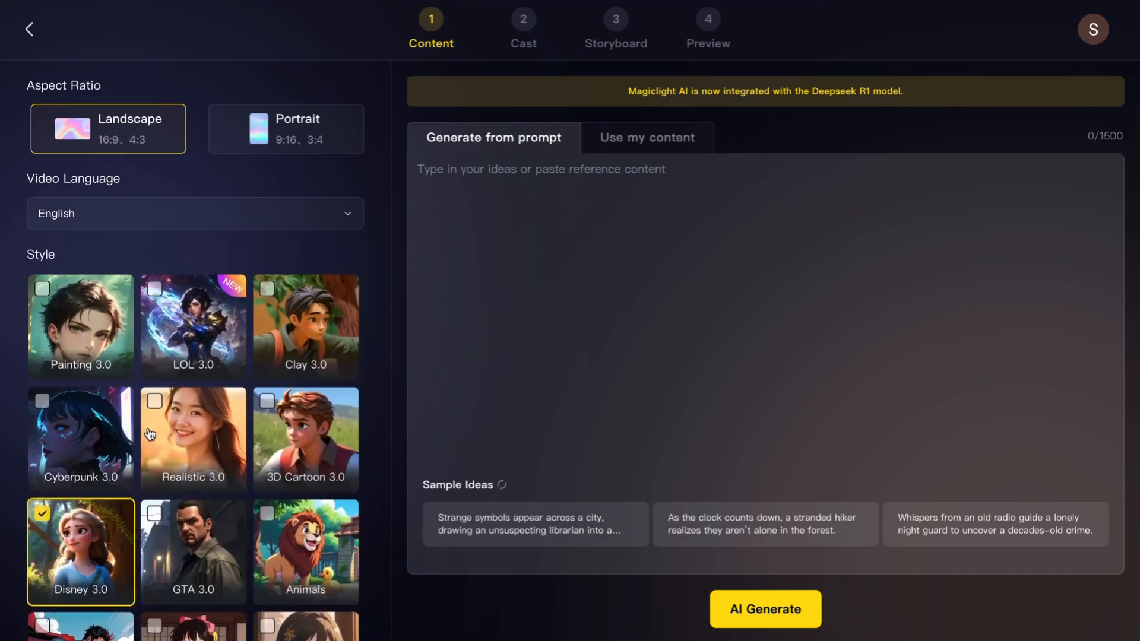
pyautogui.scroll(-2, 232, 473)
pyautogui.scroll(2, 232, 473)
pyautogui.scroll(-1, 232, 473)
pyautogui.scroll(1, 232, 473)
# - Choose to use own content for the story and clear the existing text about the Vermont farmhouse
pyautogui.click(657, 138)
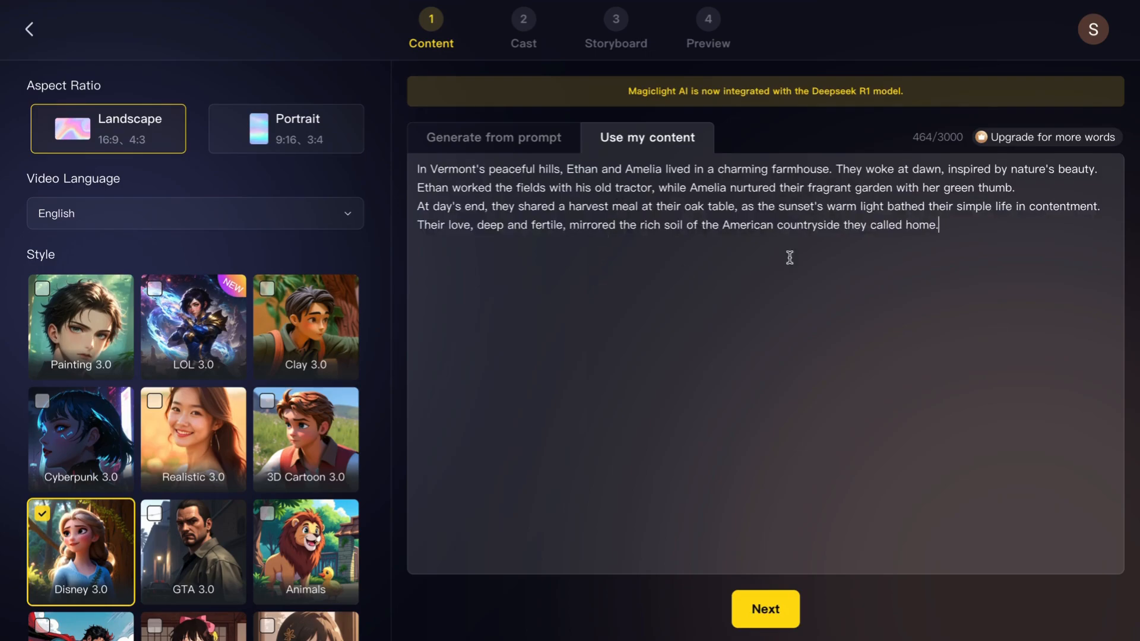
pyautogui.moveTo(941, 225); pyautogui.dragTo(418, 169)
pyautogui.press('BackSpace')
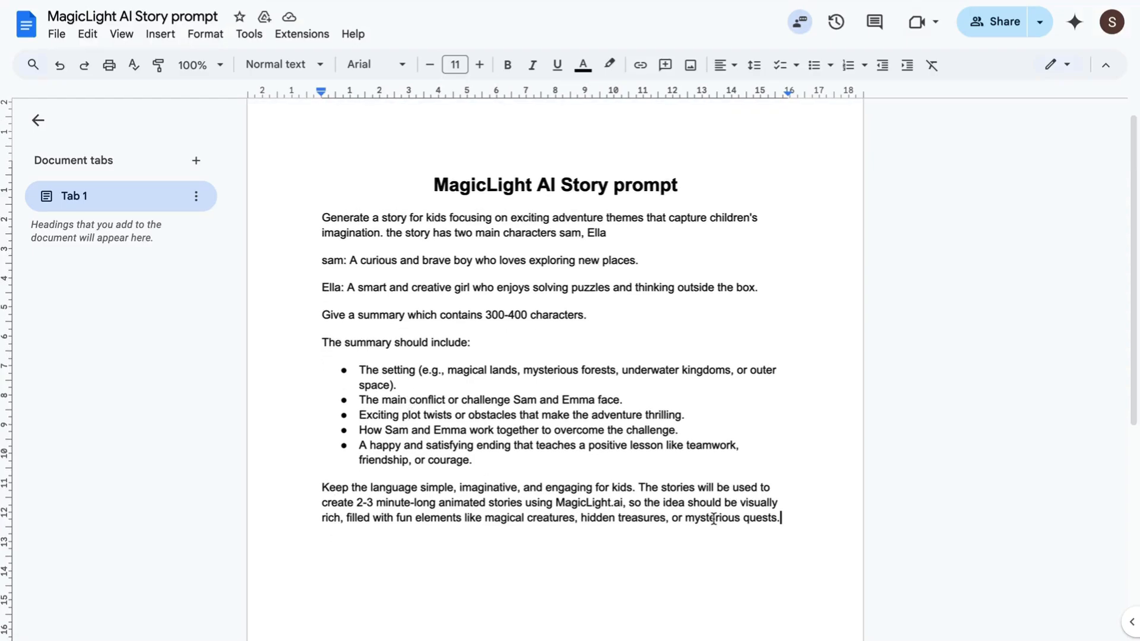
# - Copy the full prompt text from the "MagicLight AI Story prompt" document and paste it into a new ChatGPT message
pyautogui.click(796, 520)
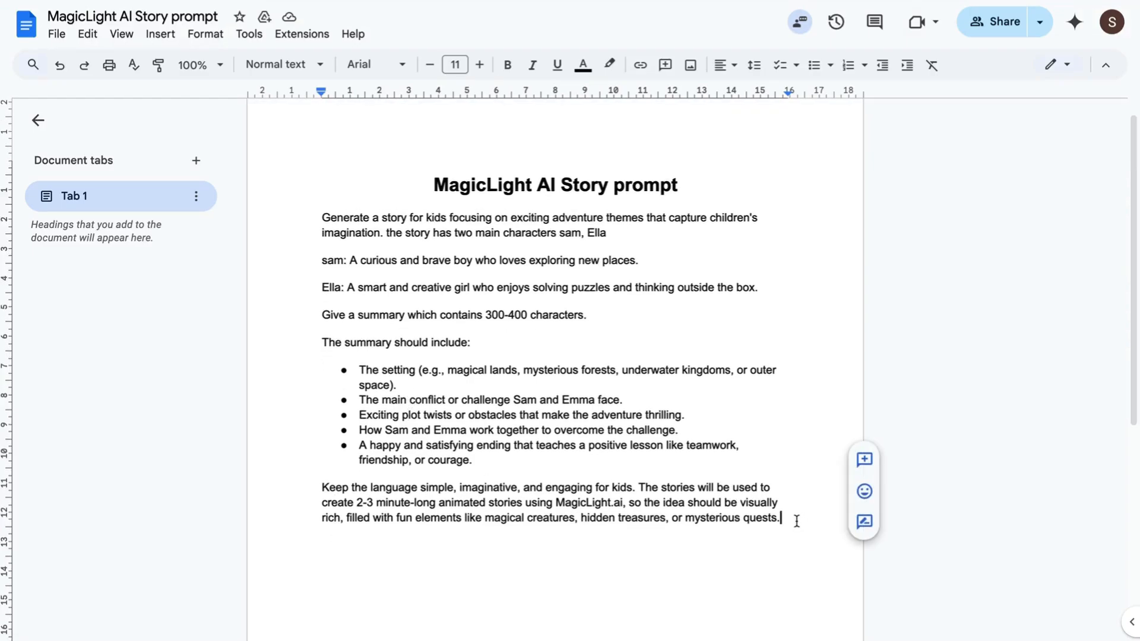
pyautogui.moveTo(793, 520); pyautogui.dragTo(318, 217)
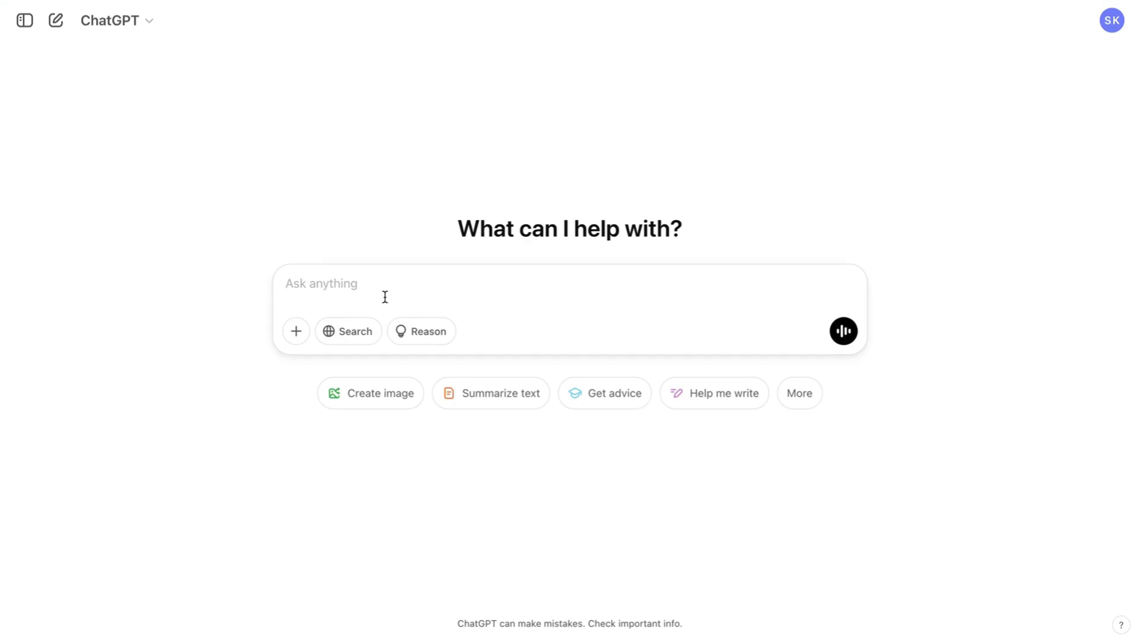
pyautogui.write("Generate a story for kids focusing on exciting adventure themes that capture children's imagination. the story has two main characters sam, Ella sam: A curious and brave boy who loves exploring new places. Ella: A smart and creative girl who enjoys solving puzzles and thinking outside the box. Give a summary which contains 300-400 characters. The summary should include: The setting (e.g., magical lands, mysterious forests, underwater kingdoms, or outer space). The main conflict or challenge Sam and Emma face. Exciting plot twists or obstacles that make the adventure thrilling. How Sam and Emma work together to overcome the challenge. A happy and satisfying ending that teaches a positive lesson like teamwork, friendship, or courage. Keep the language simple, imaginative, and engaging for kids. The stories will be used to create 2-3 minute-long animated stories using MagicLight.ai, so the idea should be visually rich, filled with fun elements like magical creatures, hidden treasures, or mysterious quests.")
# - Read through the pasted kids' adventure story prompt and submit it to ChatGPT to generate a summary
pyautogui.scroll(5, 507, 331)
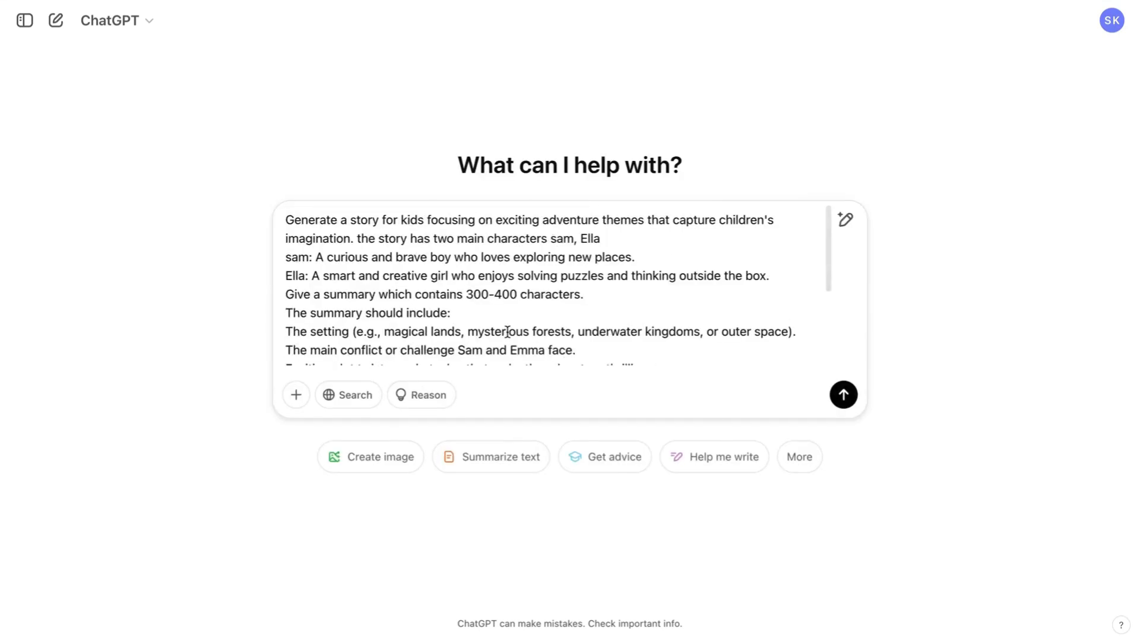
pyautogui.scroll(-2, 653, 341)
pyautogui.scroll(2, 650, 346)
pyautogui.scroll(-4, 650, 346)
pyautogui.scroll(4, 650, 346)
pyautogui.scroll(-4, 650, 346)
pyautogui.scroll(2, 651, 345)
pyautogui.scroll(2, 651, 345)
pyautogui.scroll(-4, 647, 354)
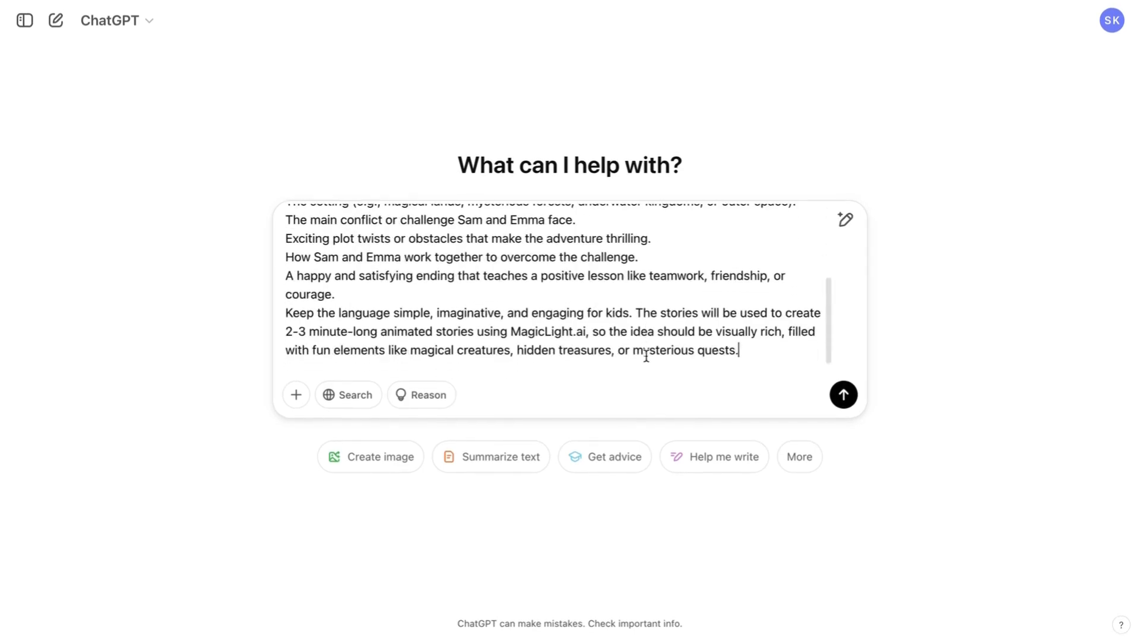
pyautogui.scroll(1, 722, 328)
pyautogui.scroll(-1, 738, 348)
pyautogui.click(835, 401)
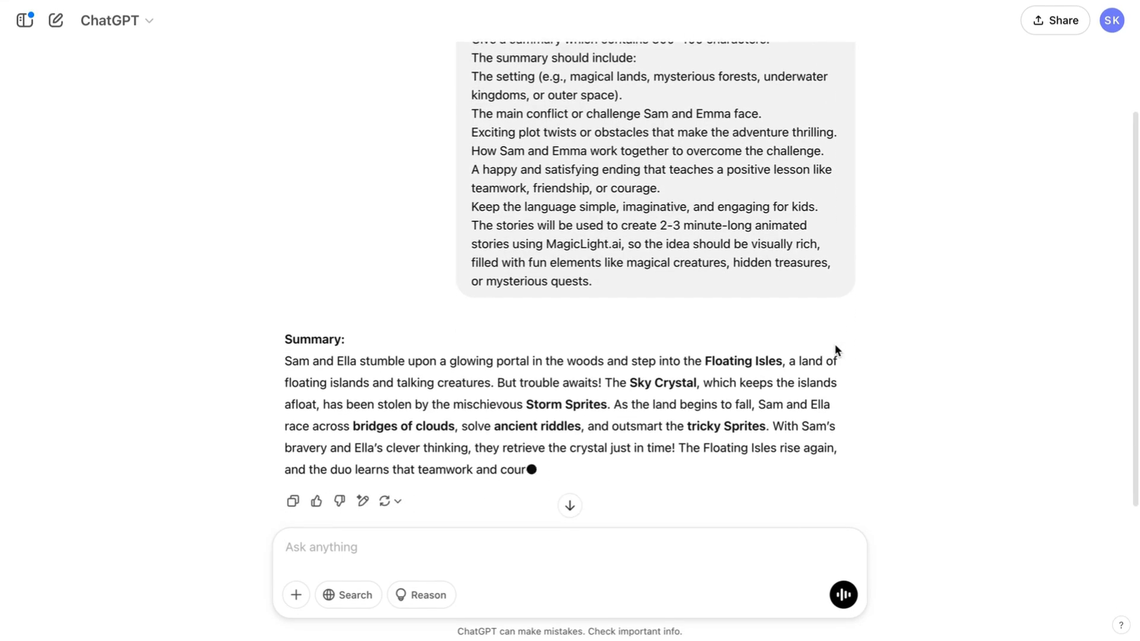
pyautogui.scroll(-1, 835, 344)
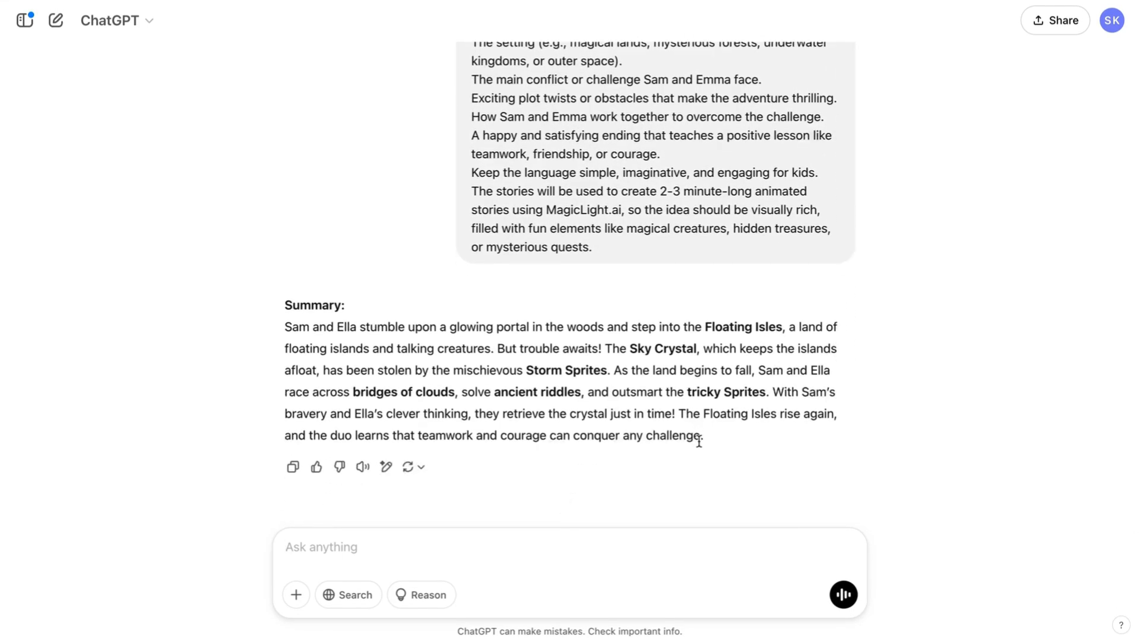
# - Copy the generated summary about the Floating Isles, without its heading, and paste it as the story content in MagicLight
pyautogui.moveTo(701, 438); pyautogui.dragTo(297, 332)
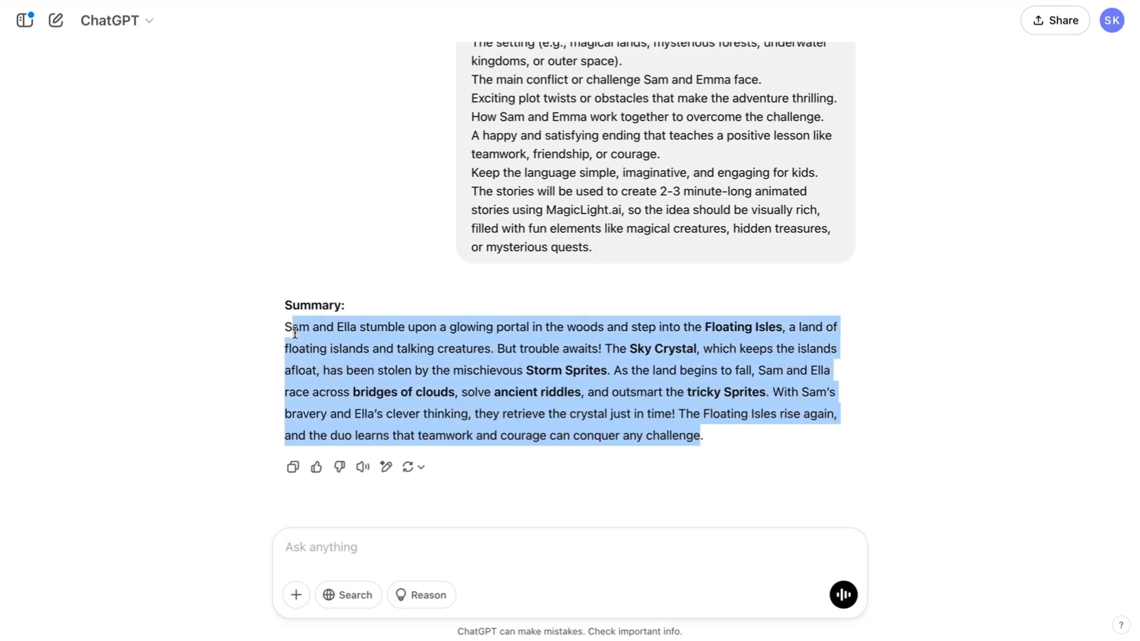
pyautogui.click(728, 435)
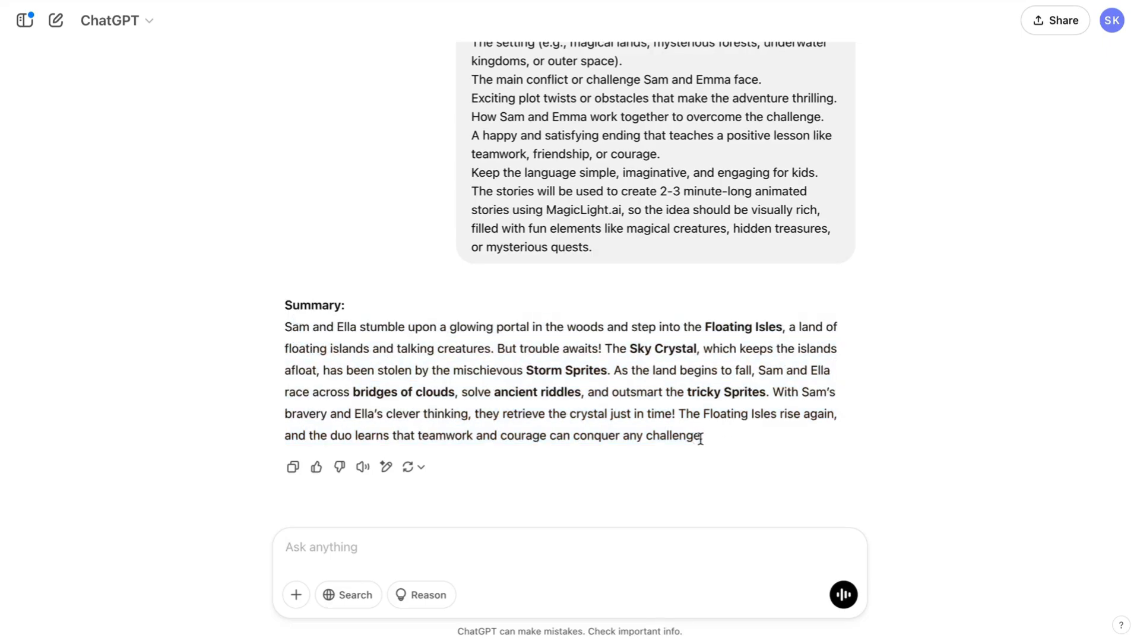
pyautogui.moveTo(702, 438); pyautogui.dragTo(284, 327)
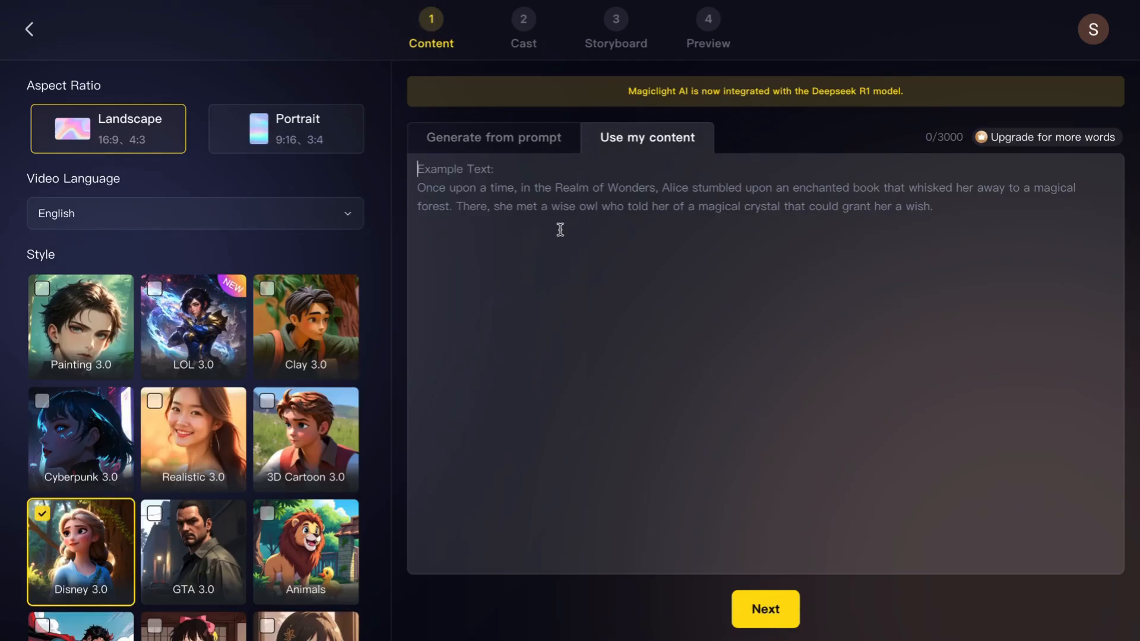
pyautogui.write('Sam and Ella stumble upon a glowing portal in the woods and step into the Floating Isles, a land of floating islands and talking creatures. But trouble awaits! The Sky Crystal, which keeps the islands afloat, has been stolen by the mischievous Storm Sprites. As the land begins to fall, Sam and Ella race across bridges of clouds, solve ancient riddles, and outsmart the tricky Sprites. With Sam’s bravery and Ella’s clever thinking, they retrieve the crystal just in time! The Floating Isles rise again, and the duo learns that teamwork and courage can conquer any challenge')
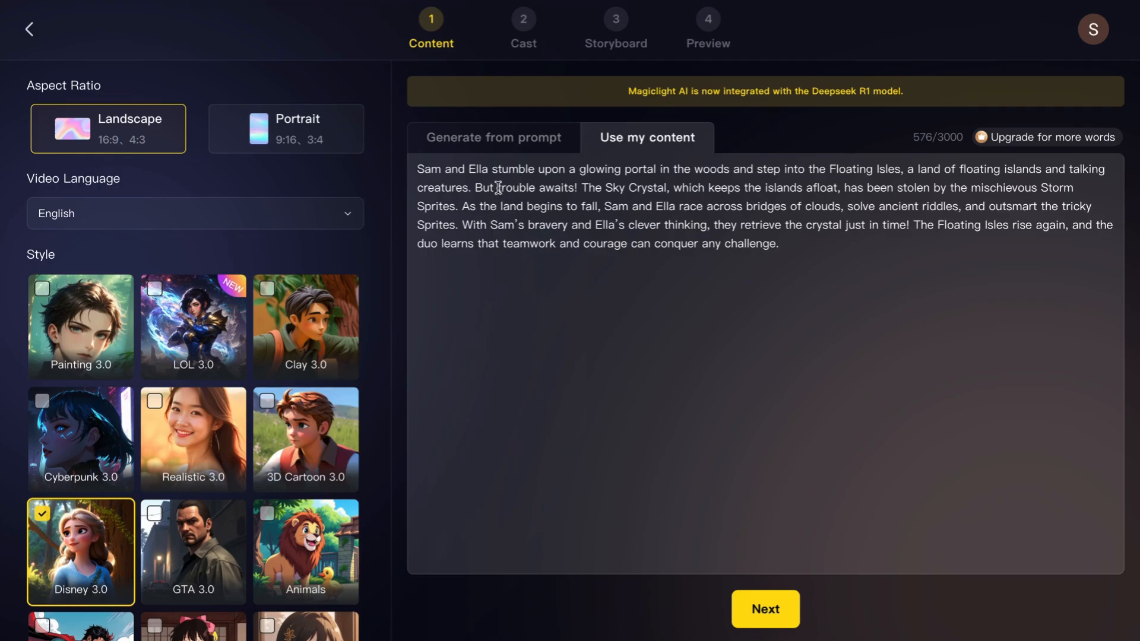
# - Check the prompt-based generation option, return to the own story content and submit it for breakdown into shots
pyautogui.click(485, 150)
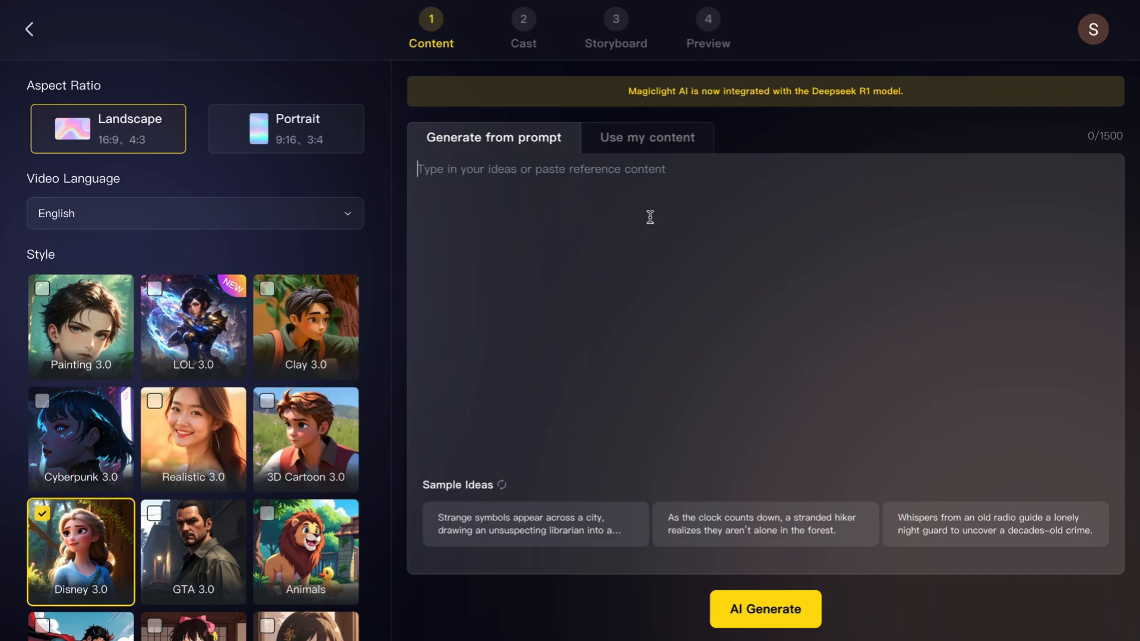
pyautogui.click(658, 141)
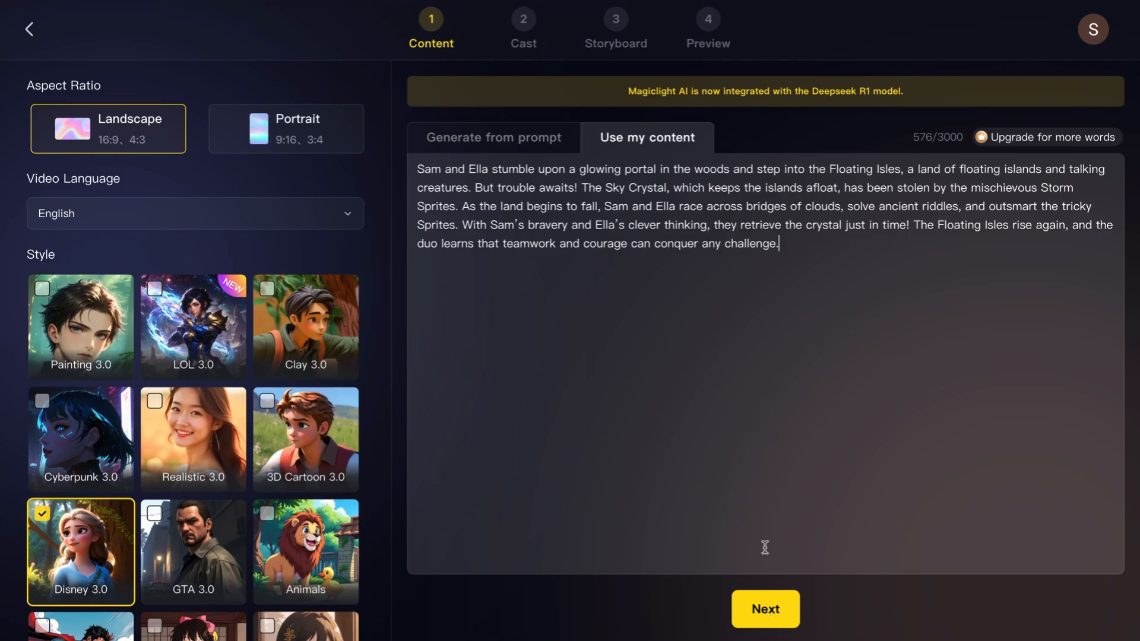
pyautogui.click(766, 611)
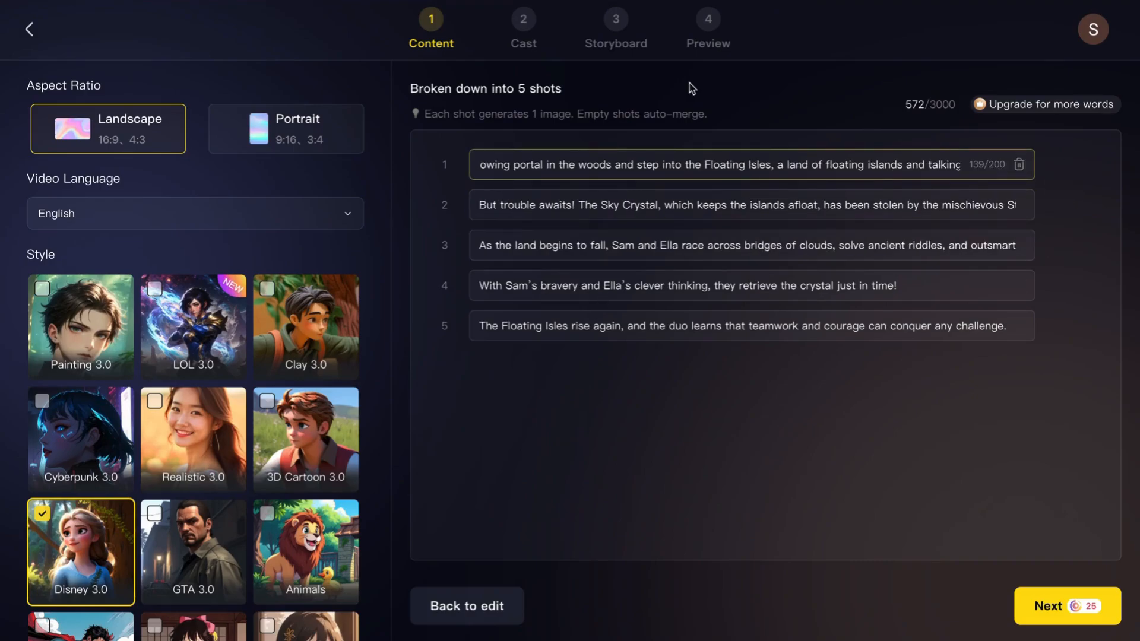
# - Examine the shot breakdown, checking the shot count, the image note and the text of the individual shots
pyautogui.click(505, 326)
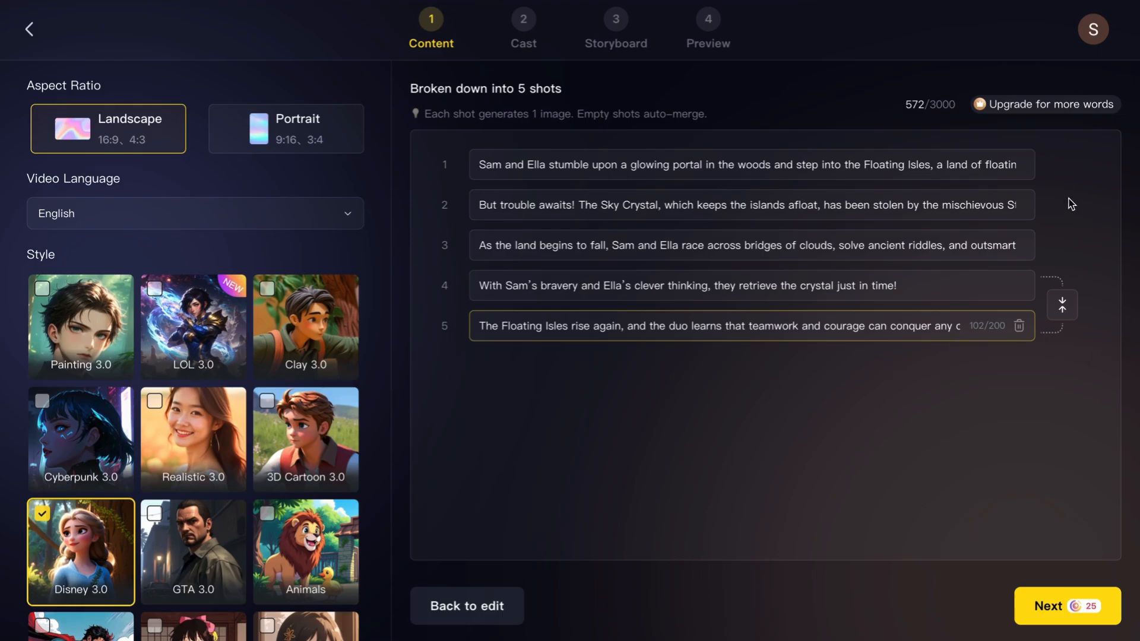
pyautogui.click(733, 207)
pyautogui.click(566, 163)
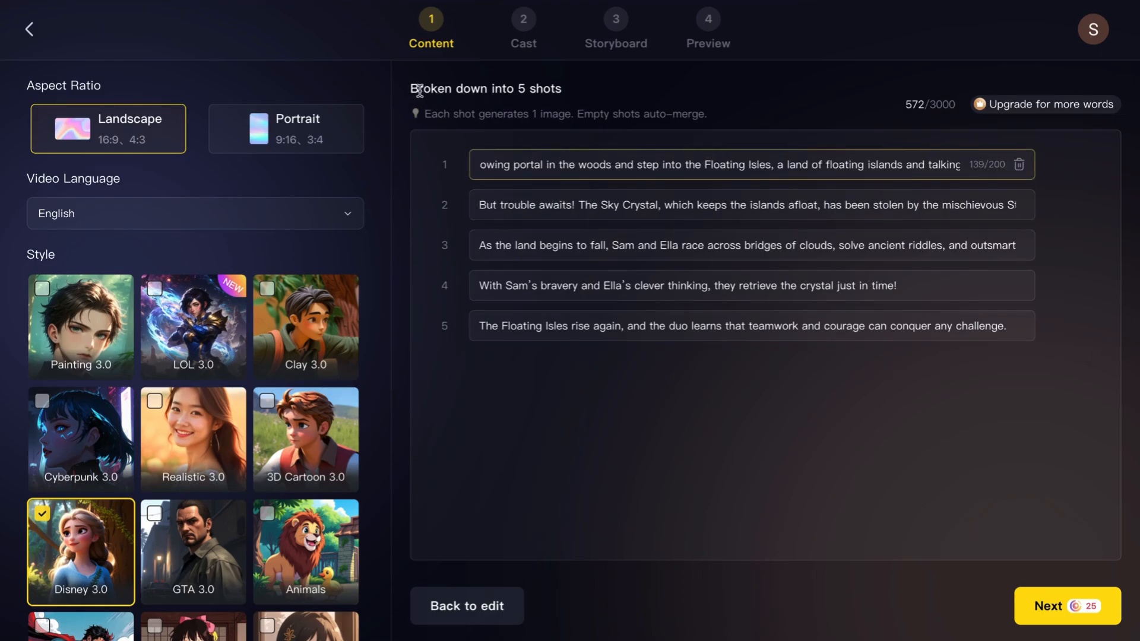
pyautogui.moveTo(410, 89); pyautogui.dragTo(567, 93)
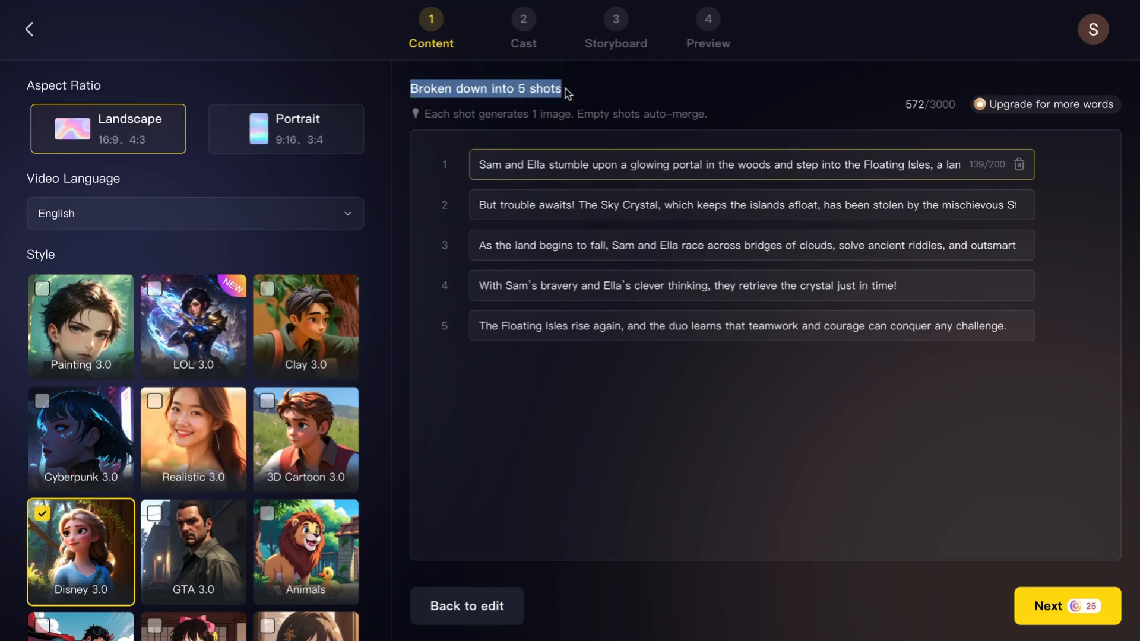
pyautogui.click(598, 93)
pyautogui.moveTo(424, 113); pyautogui.dragTo(573, 115)
pyautogui.click(711, 169)
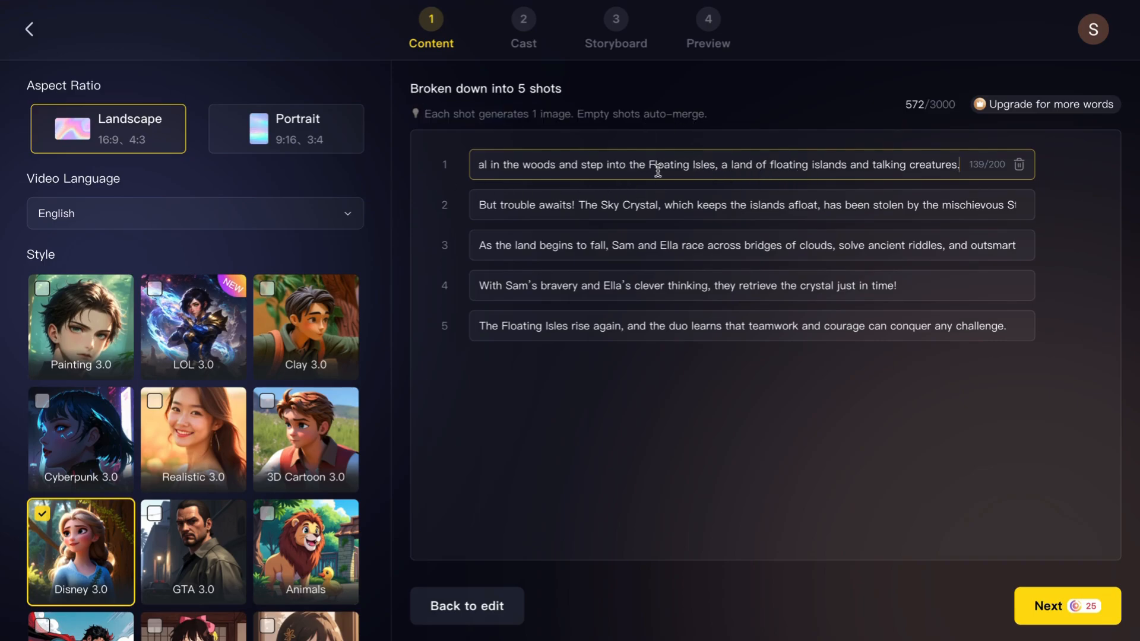
pyautogui.click(585, 208)
pyautogui.click(633, 166)
pyautogui.click(556, 201)
pyautogui.click(546, 237)
pyautogui.click(633, 219)
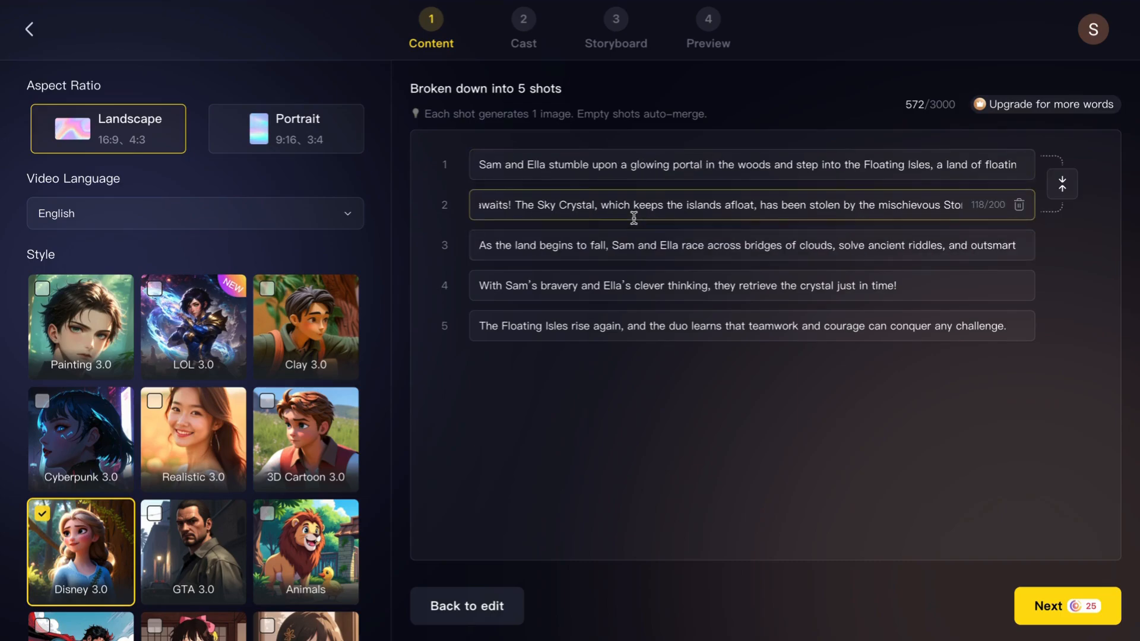
pyautogui.click(585, 326)
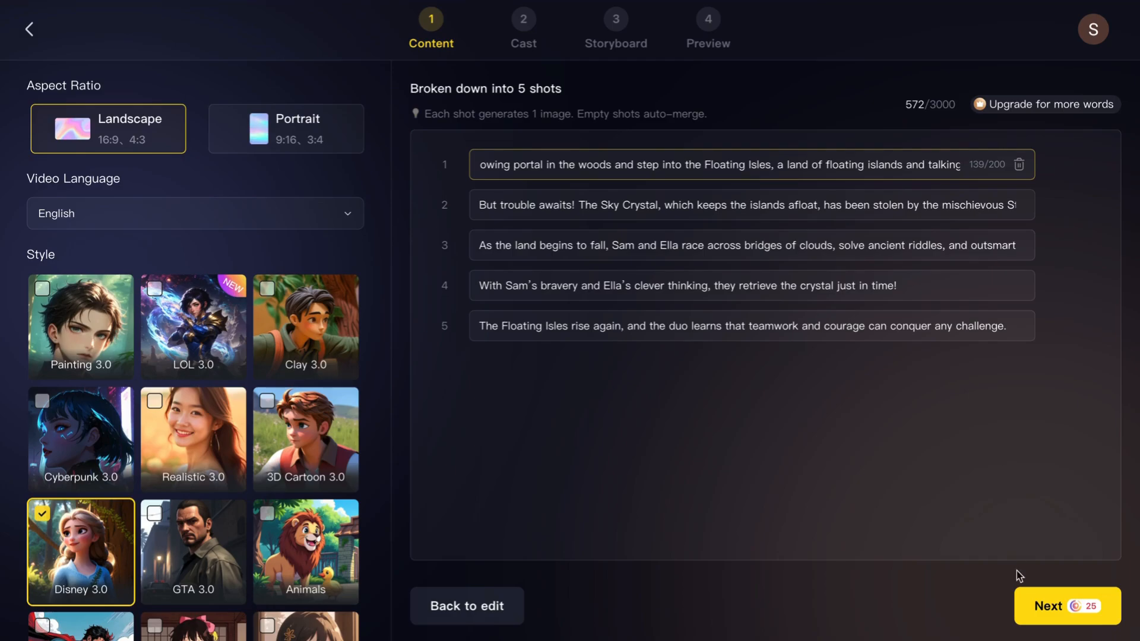
# - Accept the shot breakdown and proceed to the Cast stage
pyautogui.click(1048, 609)
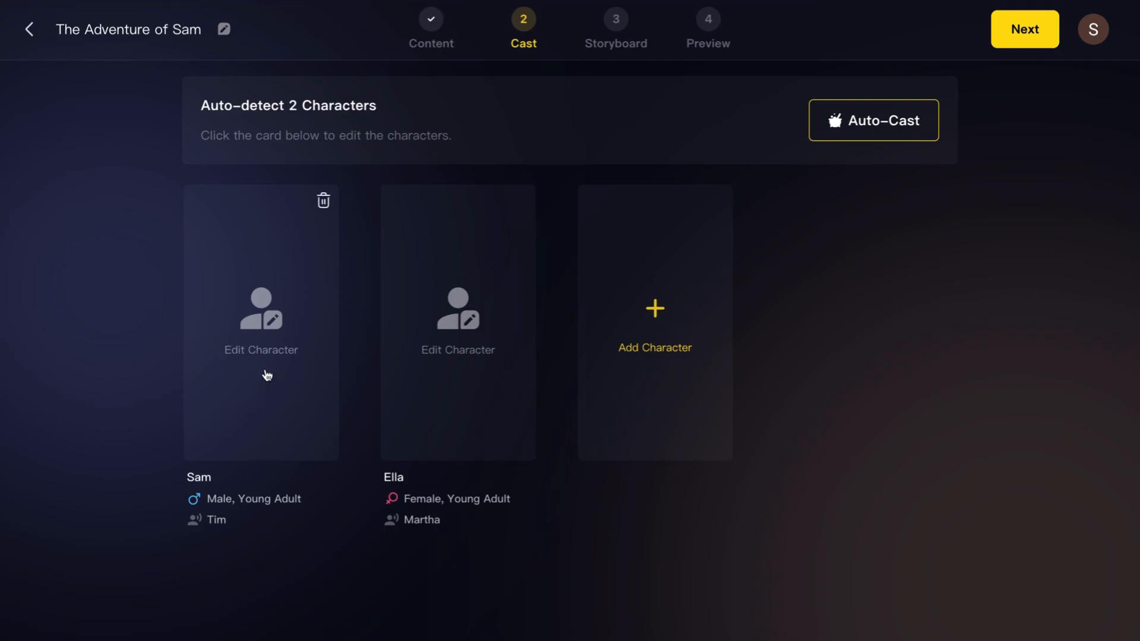
# - Open the character selection for Sam and browse the library of young adult male characters
pyautogui.click(268, 376)
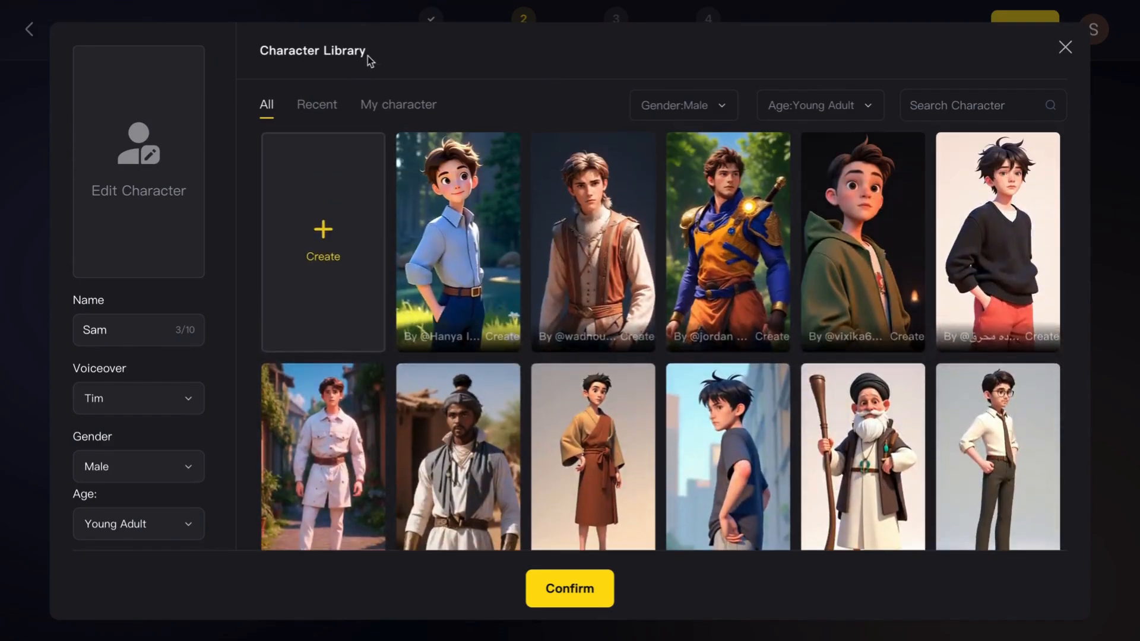
pyautogui.moveTo(368, 56); pyautogui.dragTo(254, 56)
pyautogui.click(431, 53)
pyautogui.scroll(-5, 468, 260)
pyautogui.scroll(-1, 474, 334)
pyautogui.scroll(-6, 505, 415)
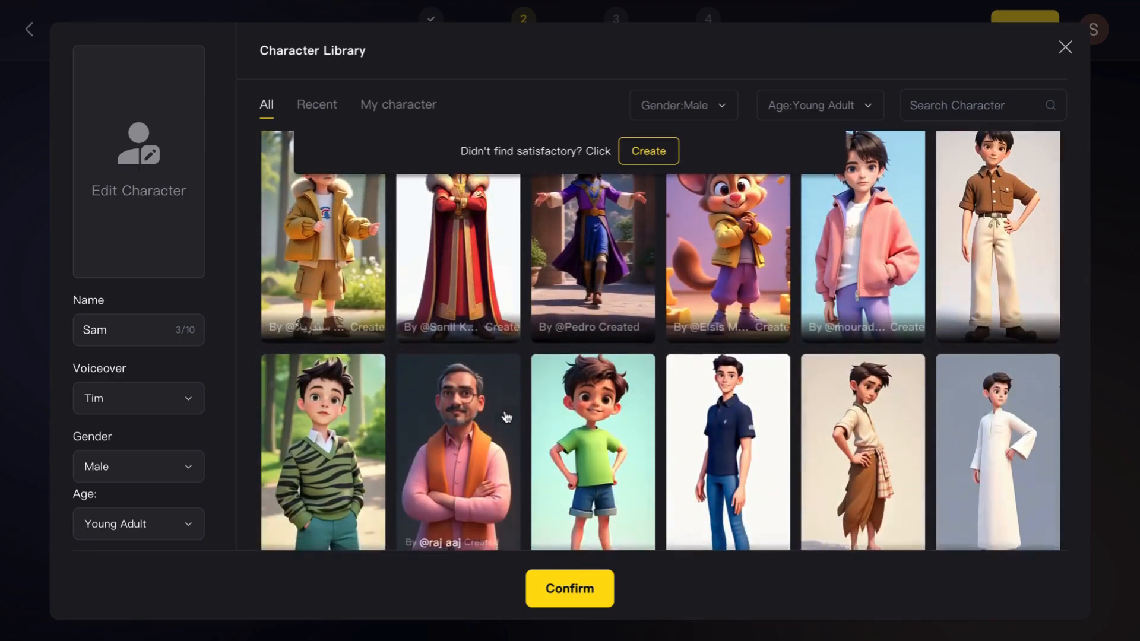
pyautogui.scroll(-5, 504, 415)
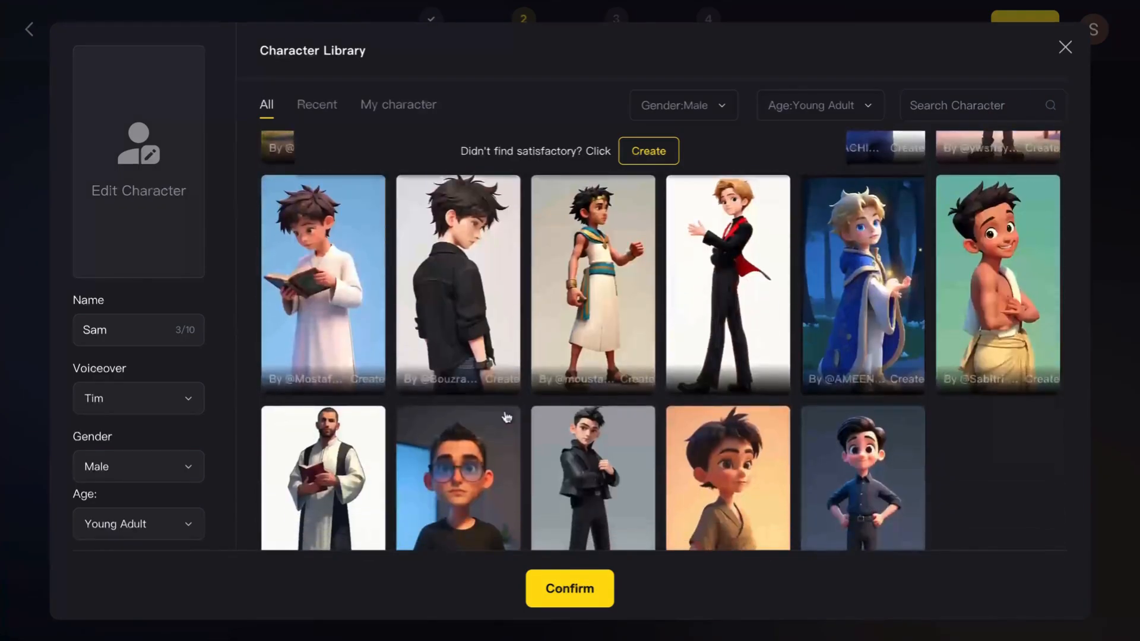
pyautogui.scroll(-5, 546, 438)
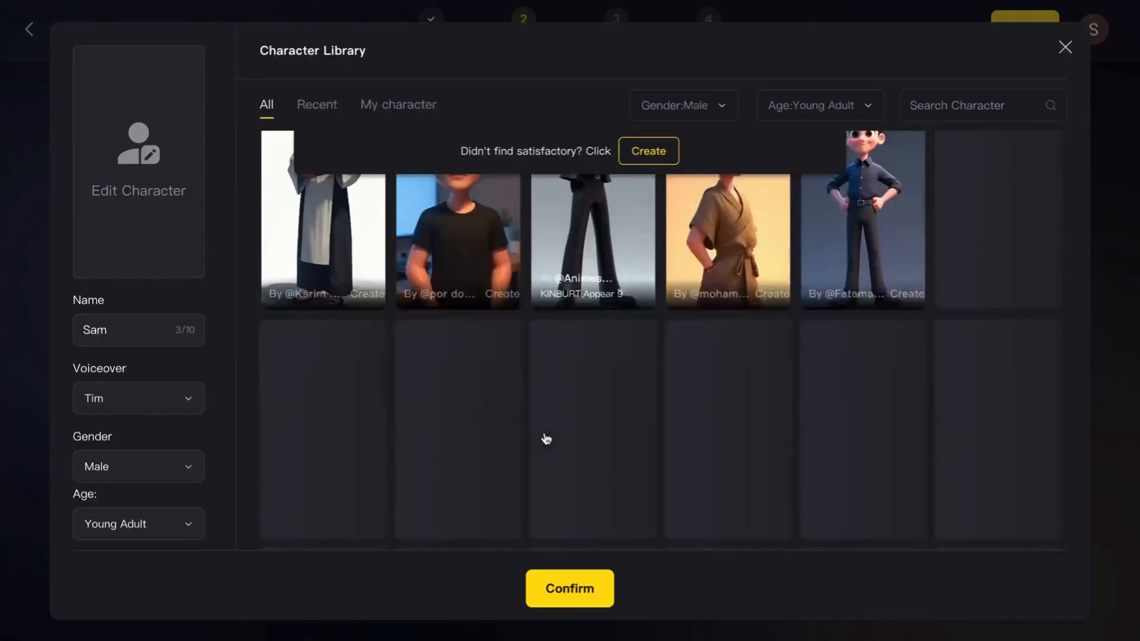
pyautogui.scroll(15, 546, 438)
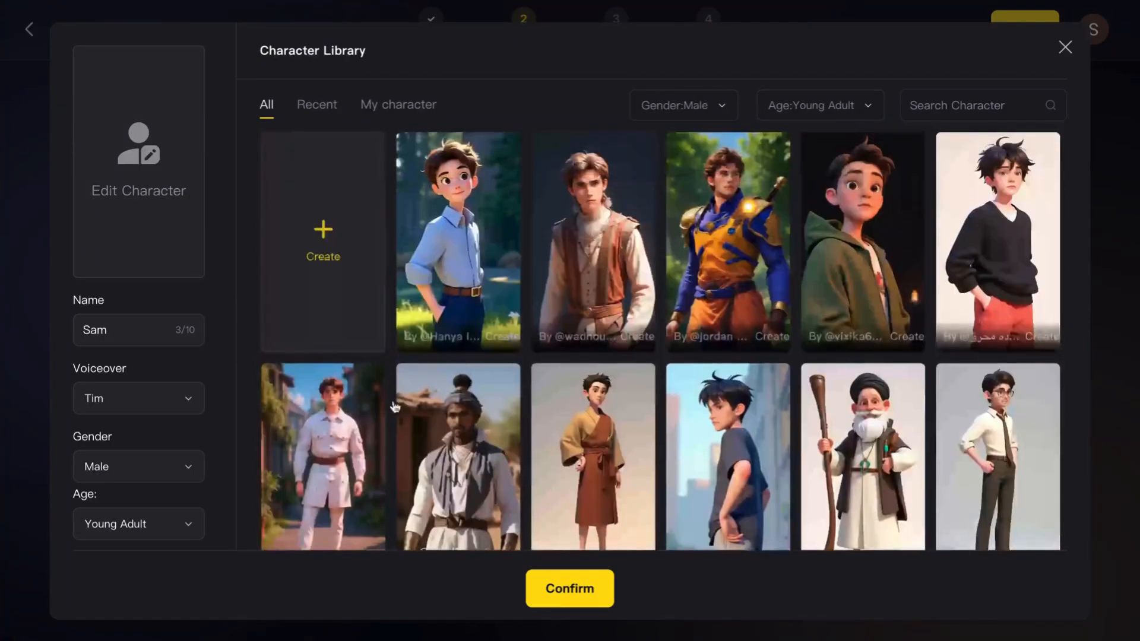
# - Examine the custom character creation form for Sam, including its category and age options, and close it without generating an image
pyautogui.click(320, 267)
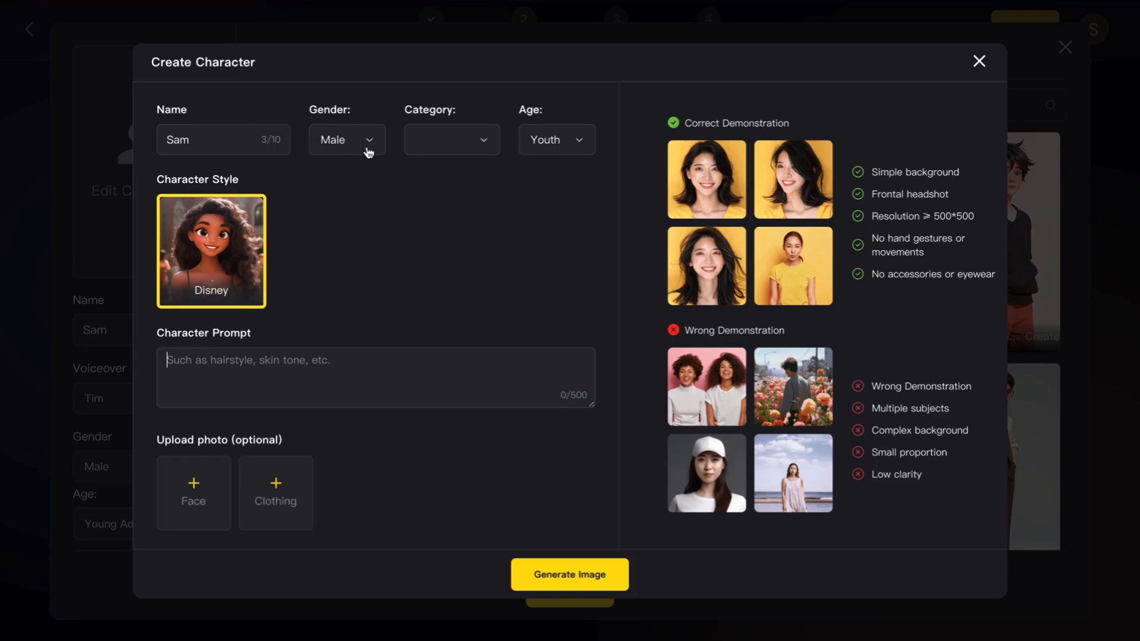
pyautogui.click(481, 145)
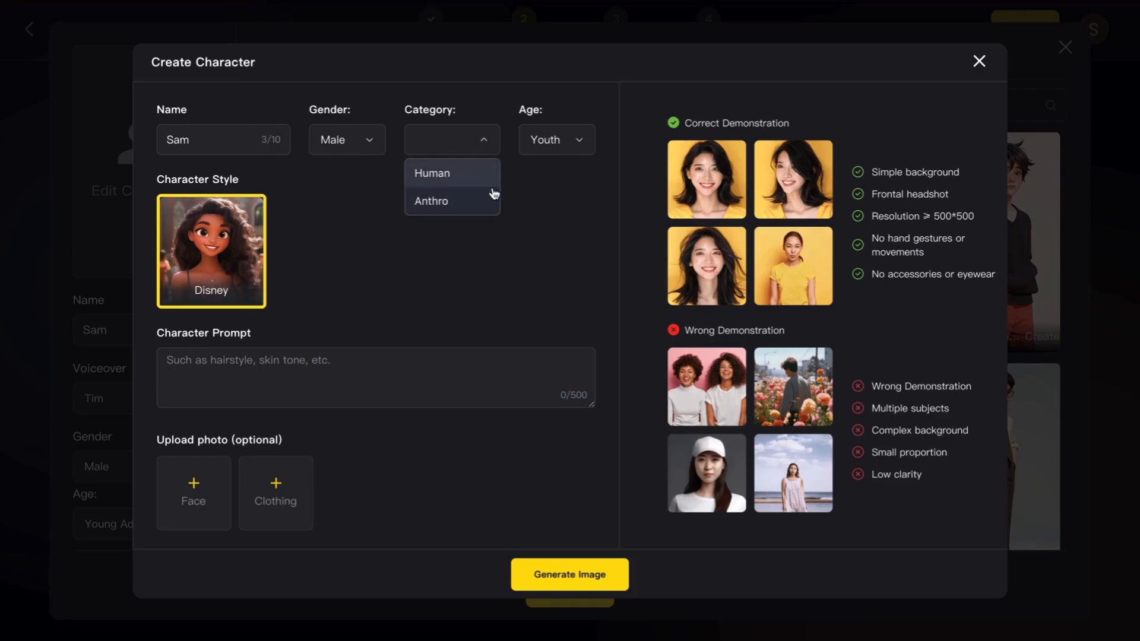
pyautogui.click(576, 141)
pyautogui.click(438, 261)
pyautogui.click(578, 140)
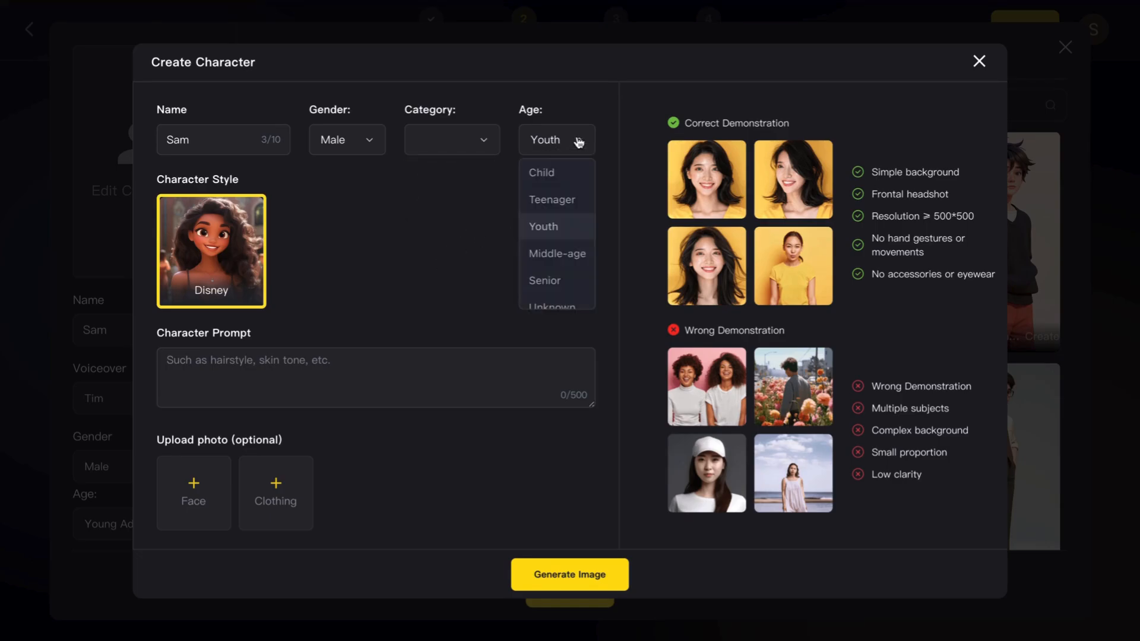
pyautogui.scroll(-1, 552, 261)
pyautogui.scroll(1, 531, 279)
pyautogui.click(418, 269)
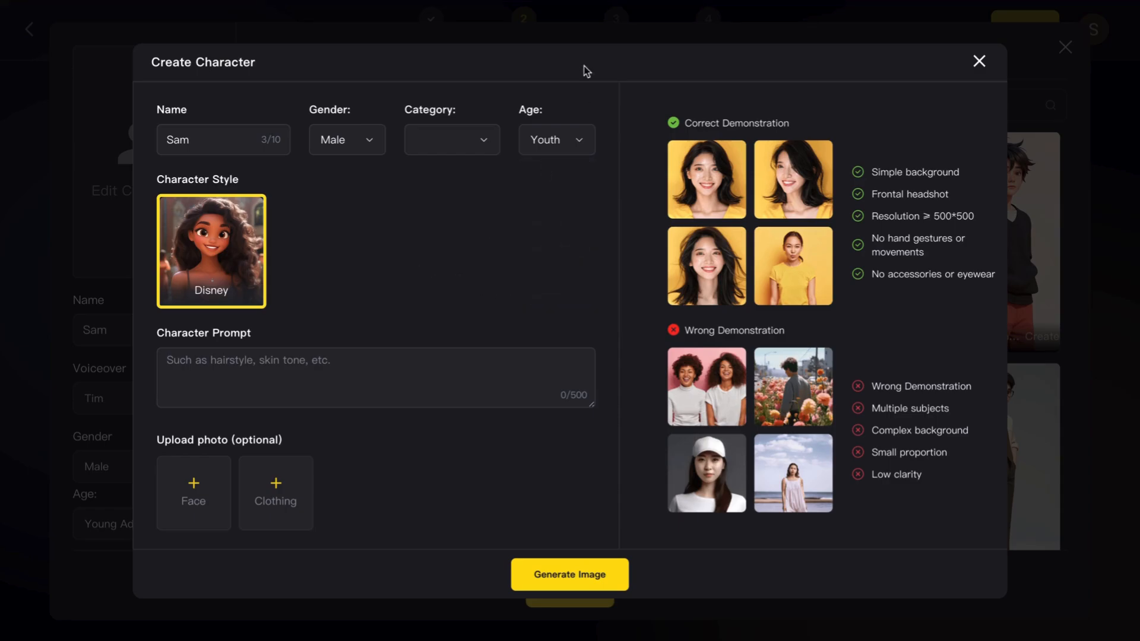
pyautogui.click(301, 376)
pyautogui.click(979, 63)
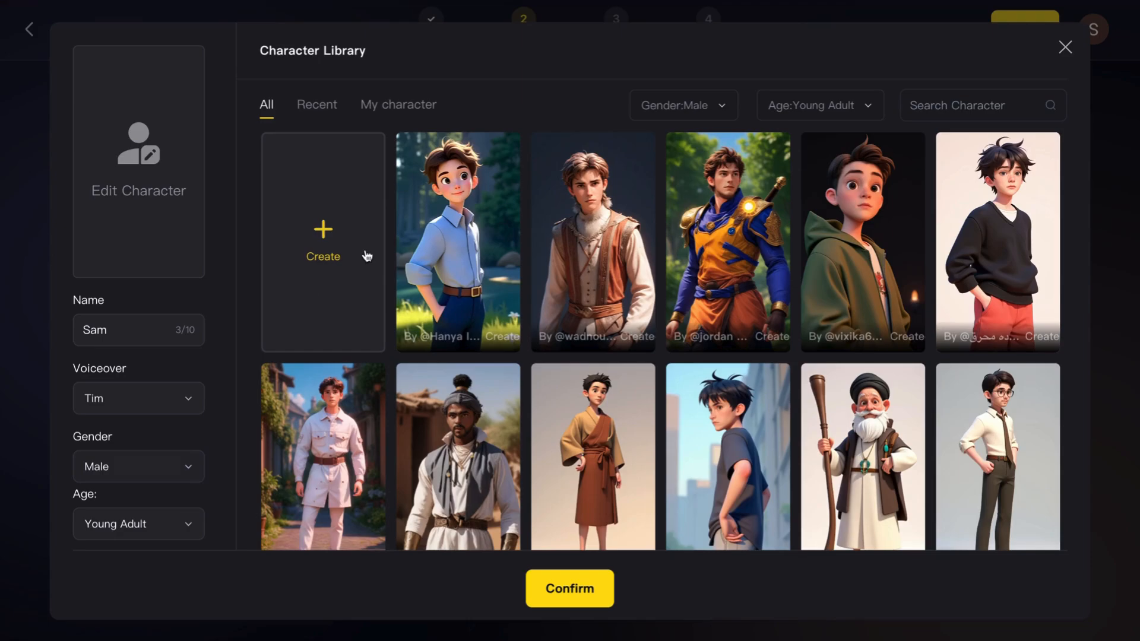
# - Choose the boy in the light blue shirt for Sam, look through the voices and set his voiceover to Richard
pyautogui.click(460, 251)
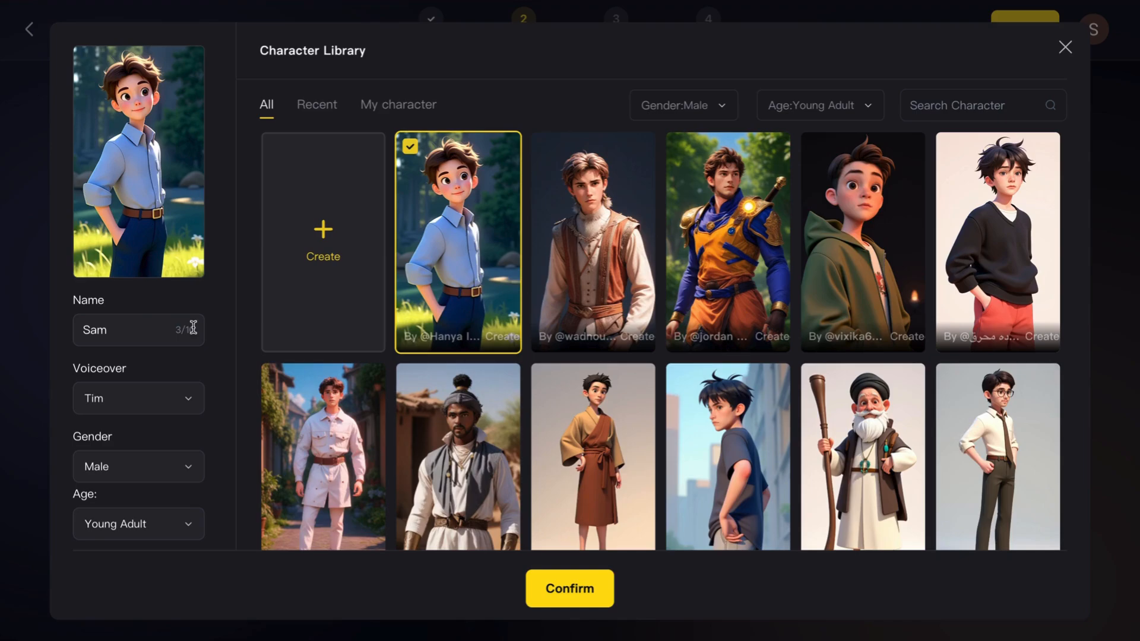
pyautogui.click(188, 406)
pyautogui.scroll(-6, 153, 491)
pyautogui.scroll(6, 152, 495)
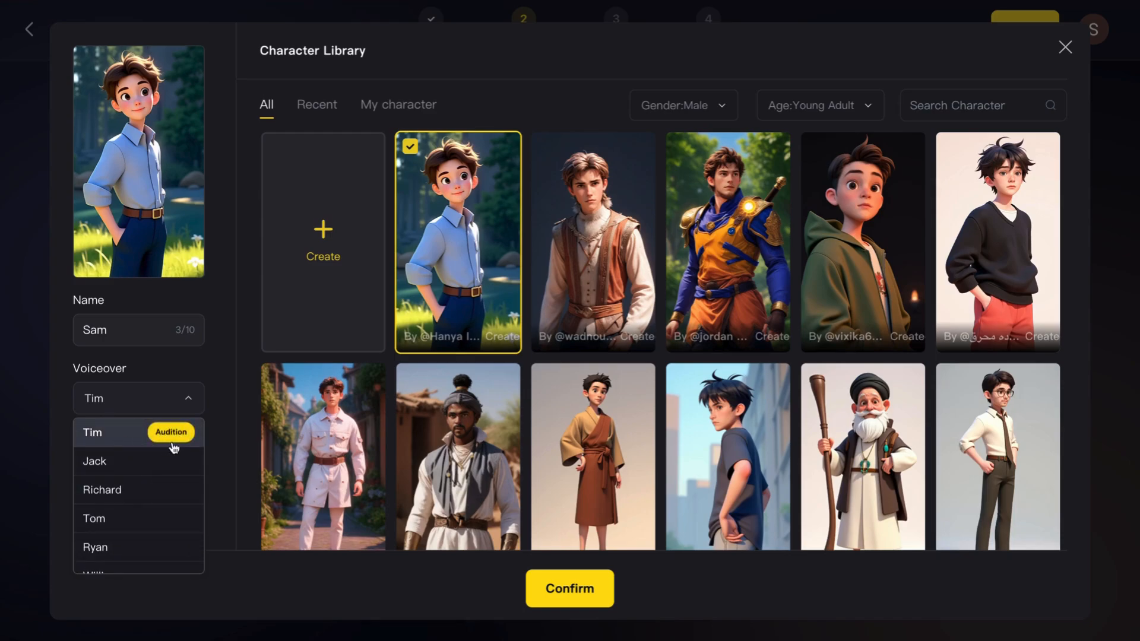
pyautogui.scroll(-1, 166, 513)
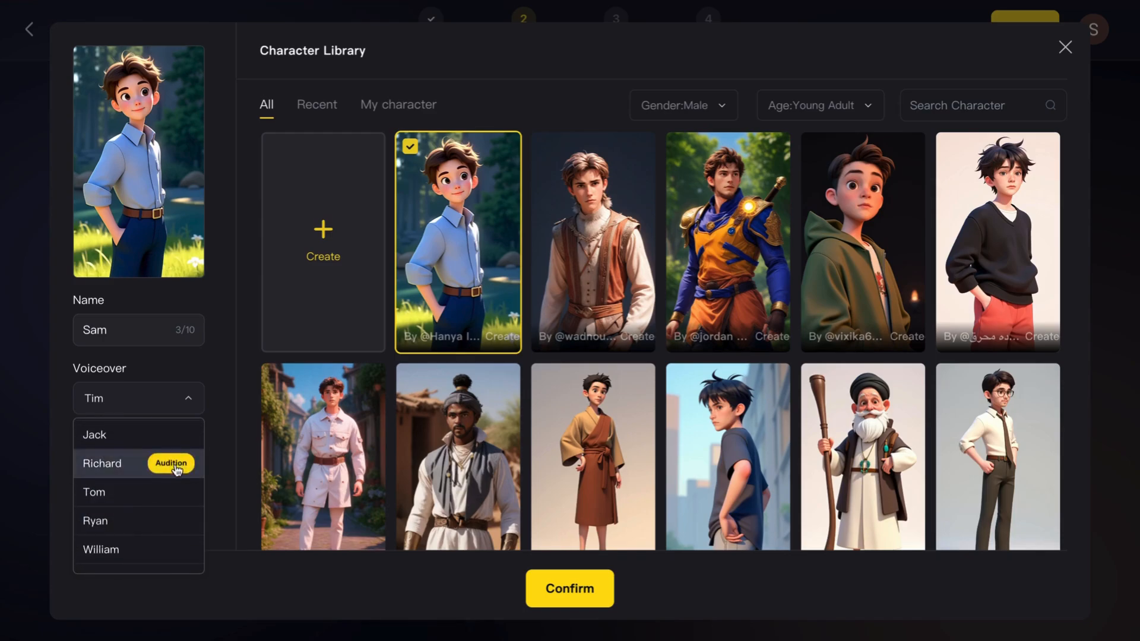
pyautogui.click(174, 468)
pyautogui.click(183, 470)
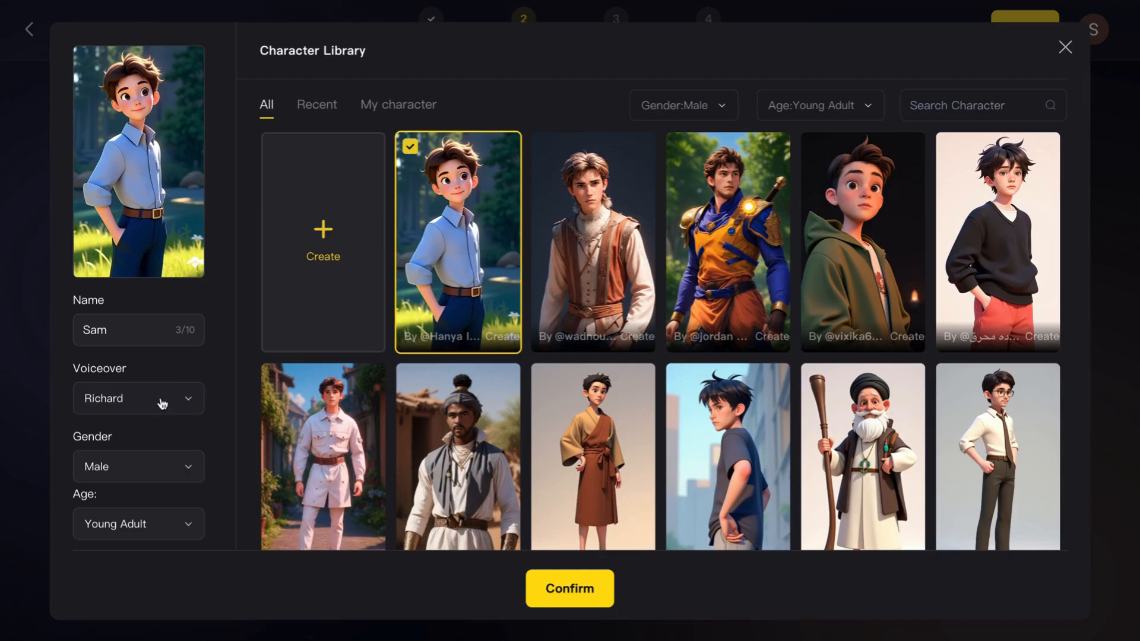
# - Set Sam's age to Teen and cast him as the boy in the mint green sweater and grey cargo pants
pyautogui.click(189, 527)
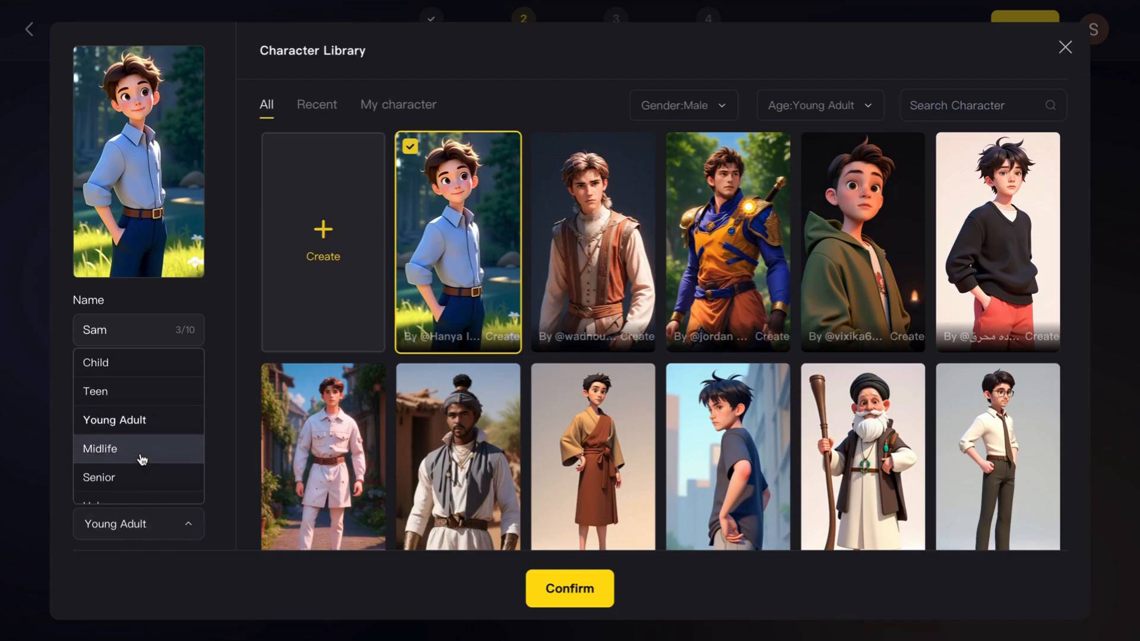
pyautogui.click(121, 397)
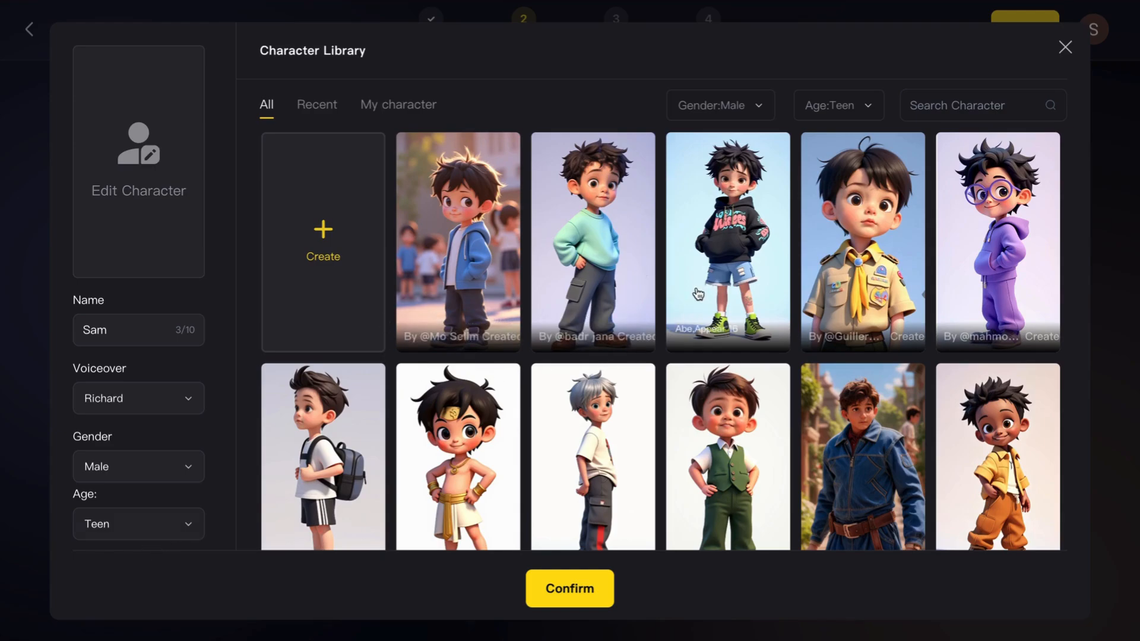
pyautogui.scroll(-1, 511, 290)
pyautogui.scroll(1, 511, 289)
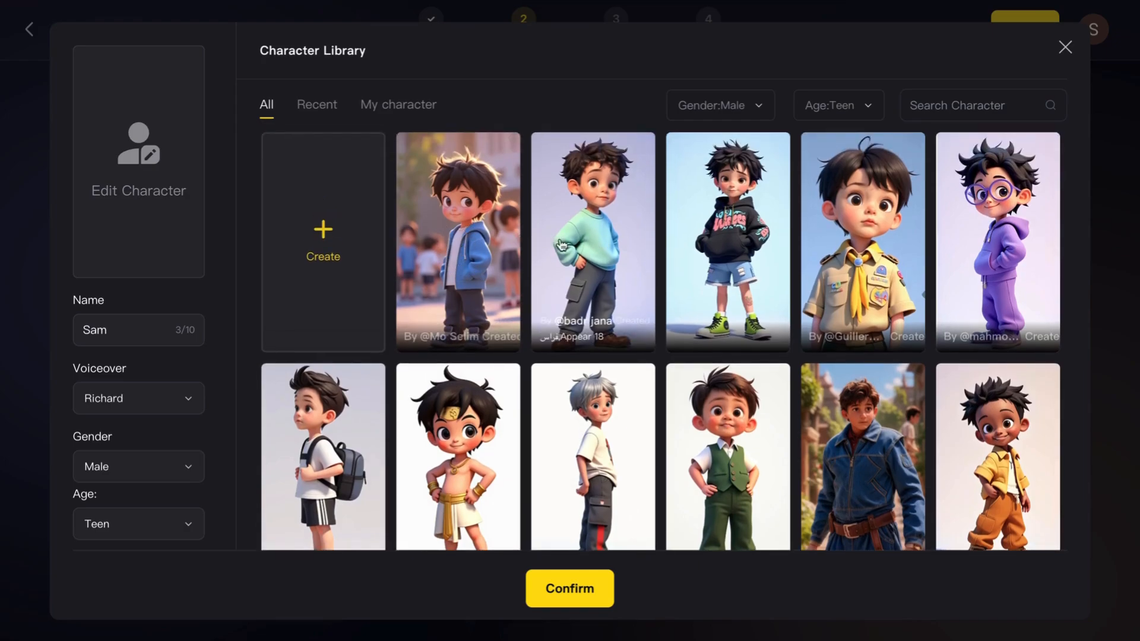
pyautogui.click(582, 253)
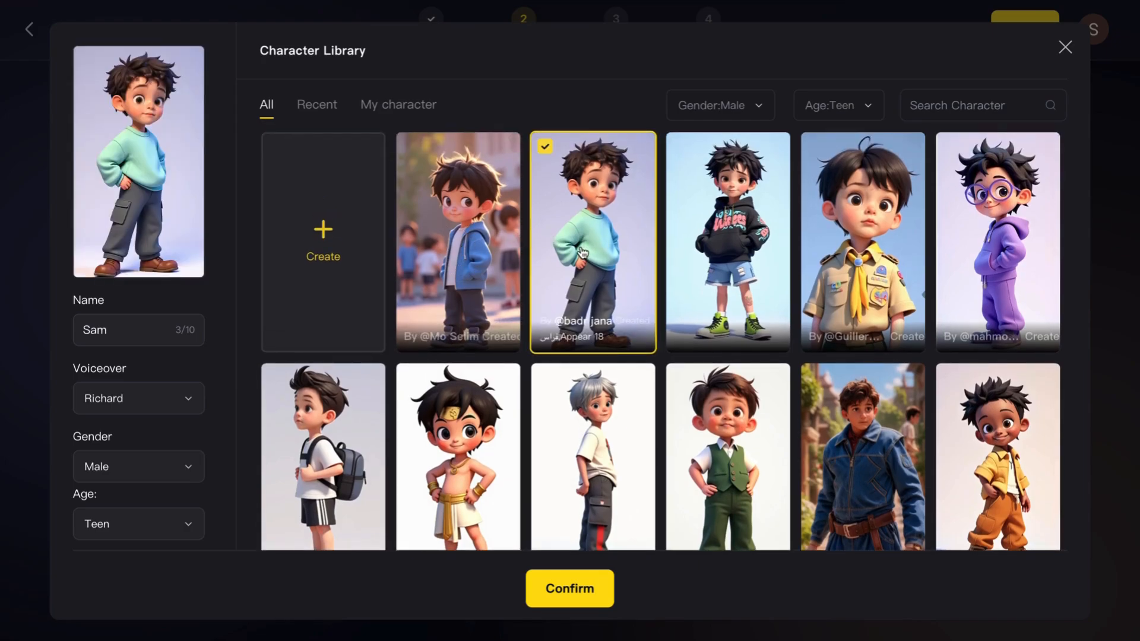
pyautogui.click(569, 597)
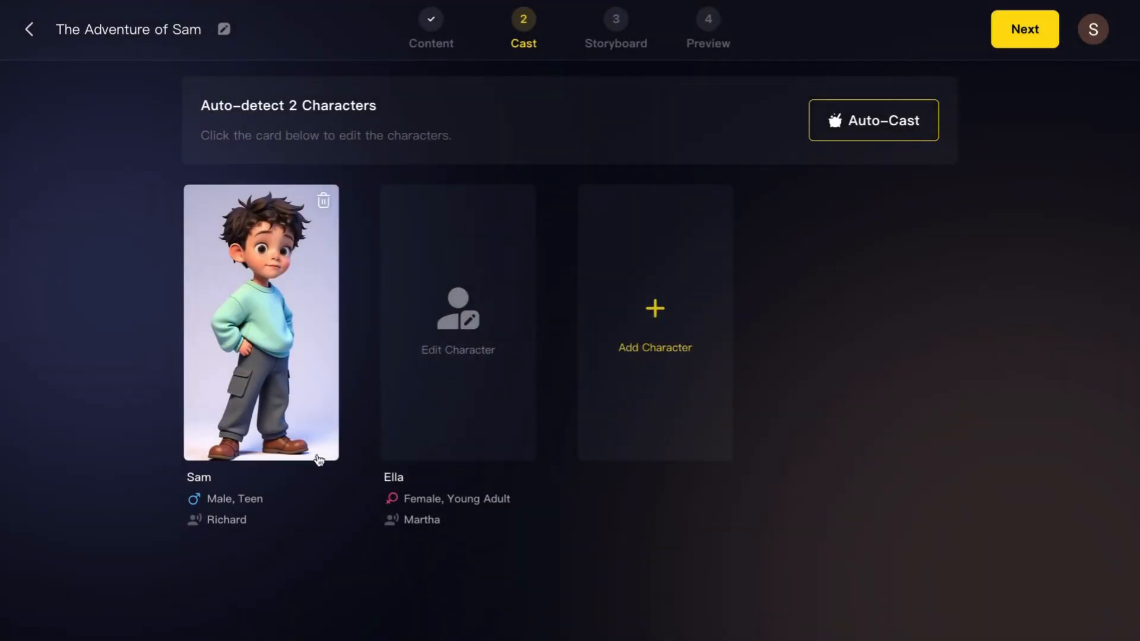
# - Set Ella's age to Teen and cast her as the girl with the flower headband and light blue dress
pyautogui.click(450, 365)
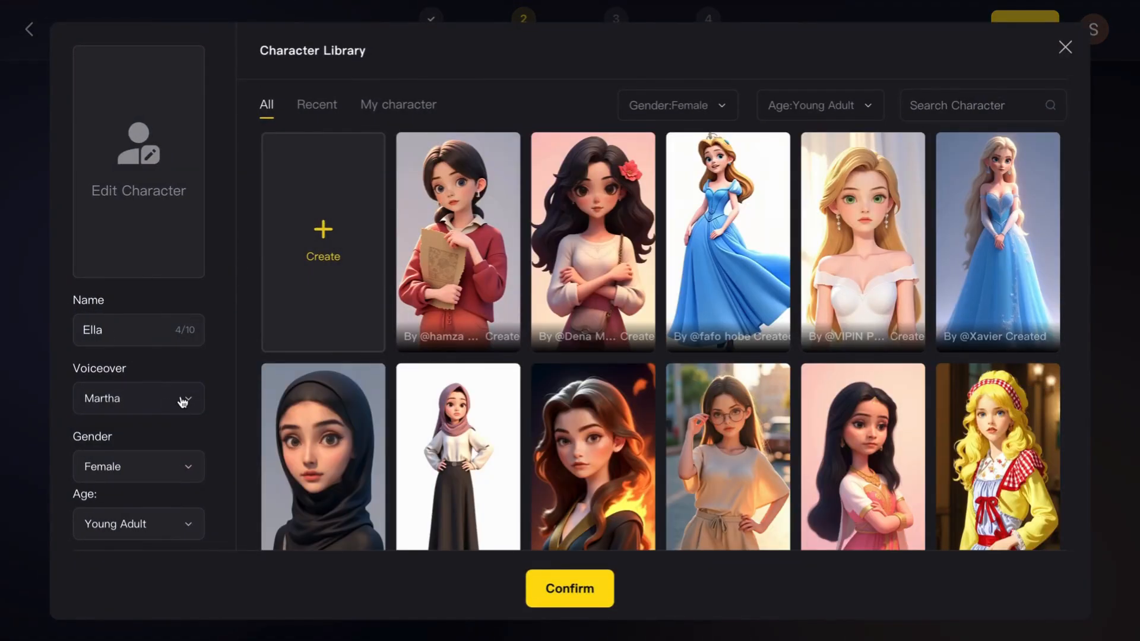
pyautogui.click(186, 526)
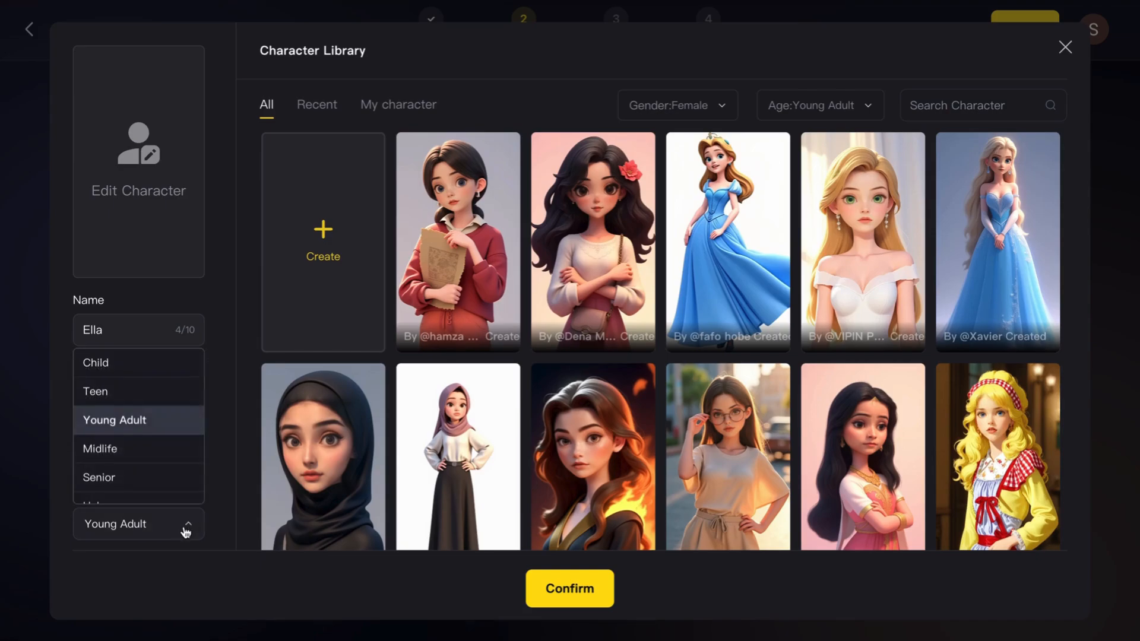
pyautogui.click(123, 398)
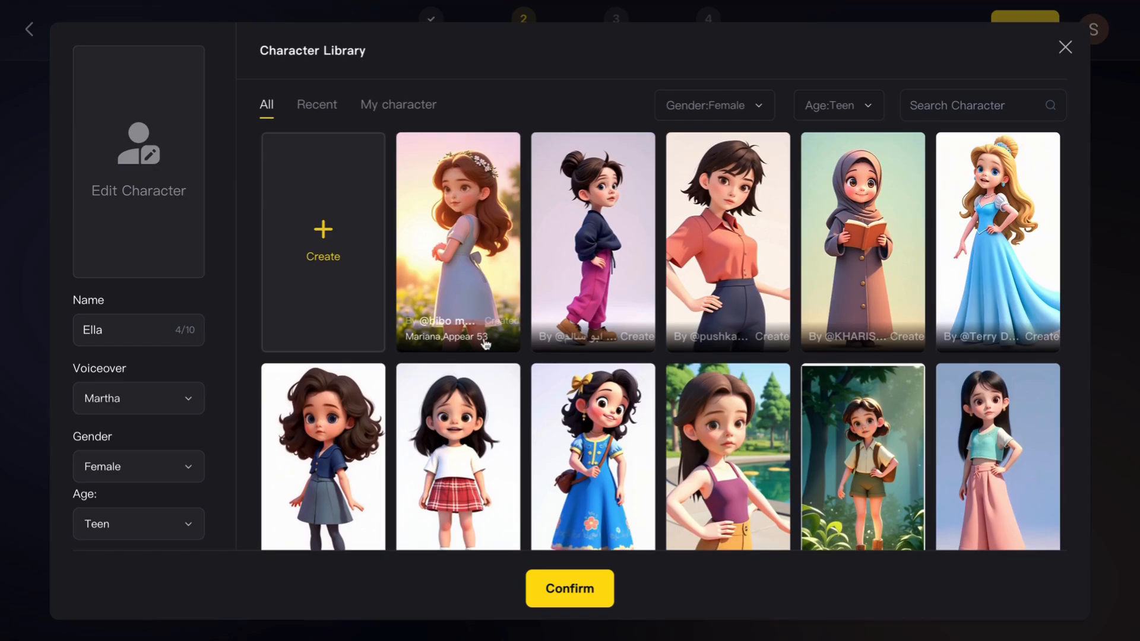
pyautogui.scroll(-1, 466, 289)
pyautogui.scroll(1, 466, 284)
pyautogui.click(463, 245)
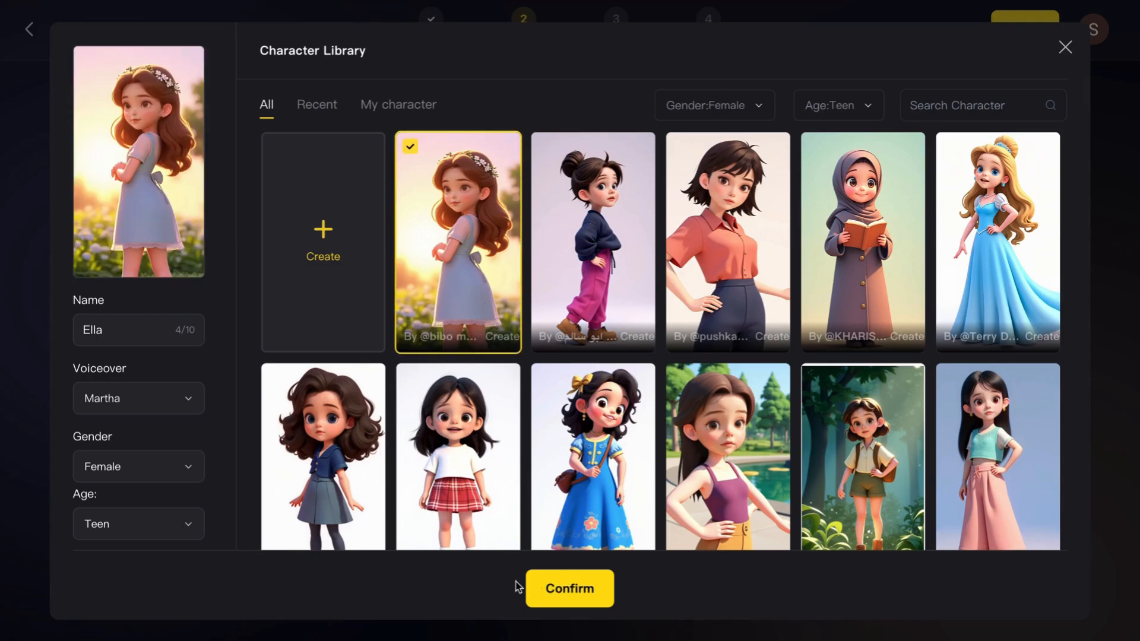
pyautogui.click(574, 599)
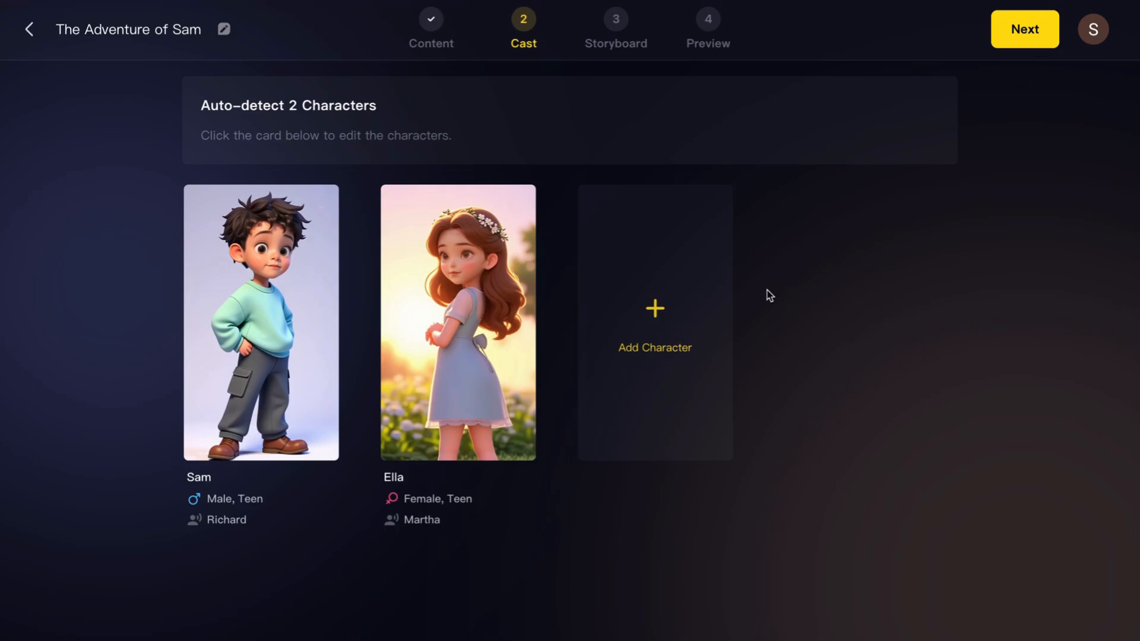
# - Proceed to the Storyboard stage and look through the generated scene images
pyautogui.click(1036, 40)
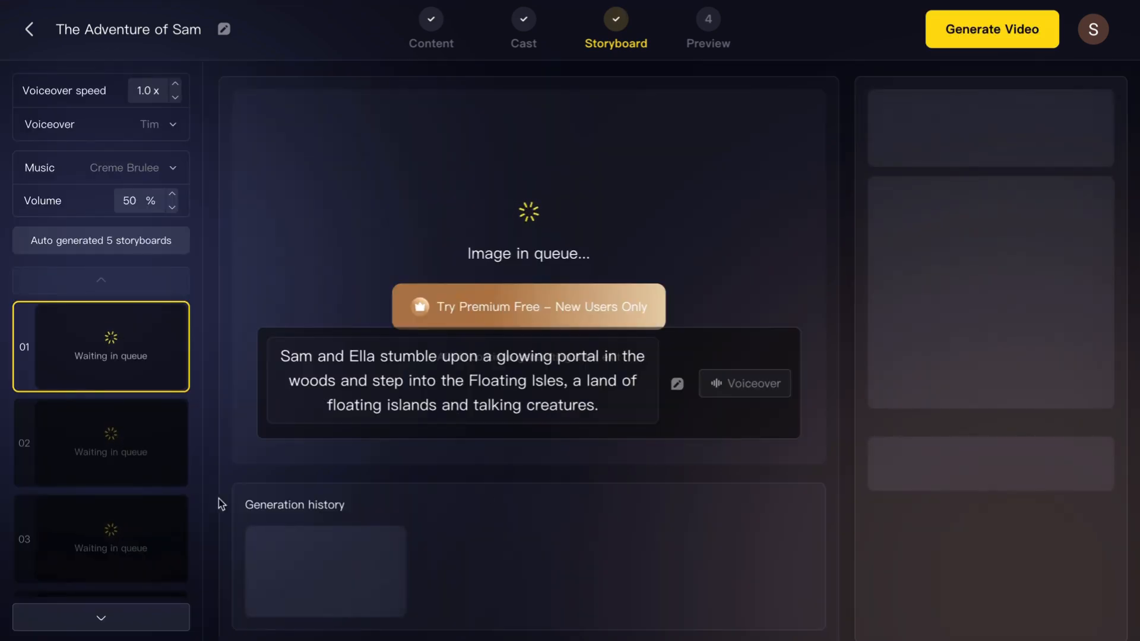
pyautogui.moveTo(105, 473)
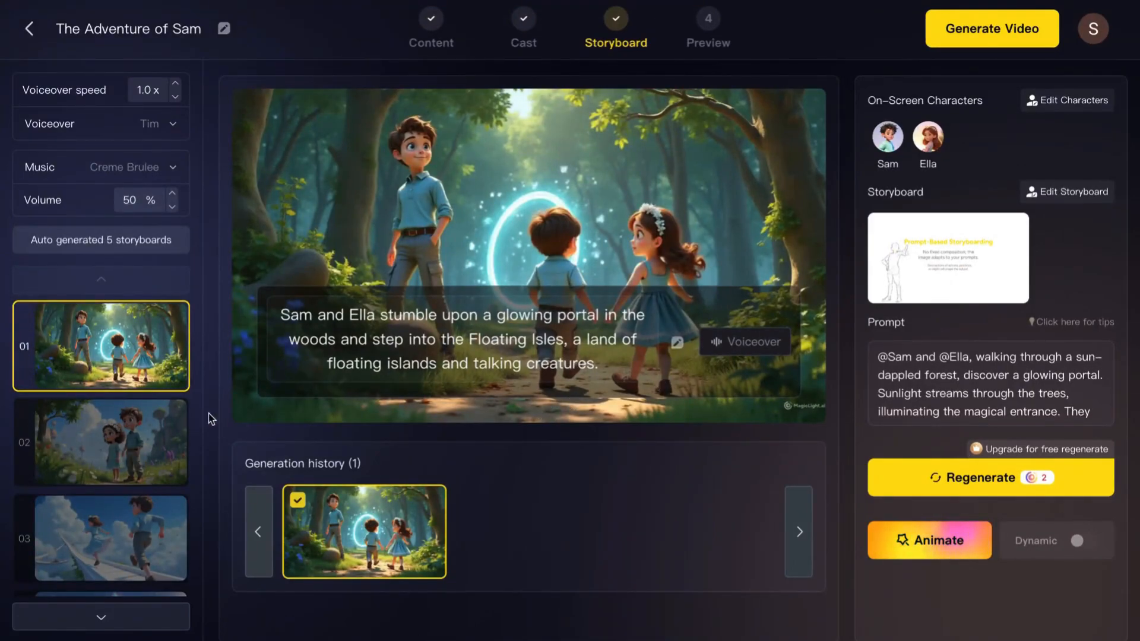
pyautogui.scroll(-3, 95, 475)
pyautogui.scroll(3, 98, 493)
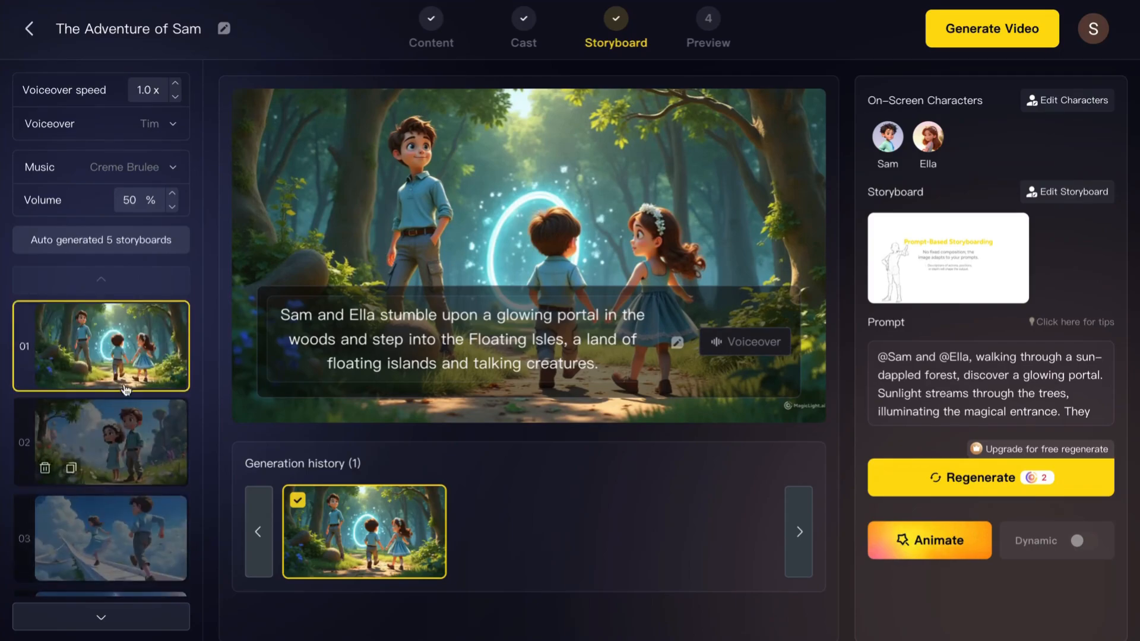
pyautogui.scroll(-2, 116, 469)
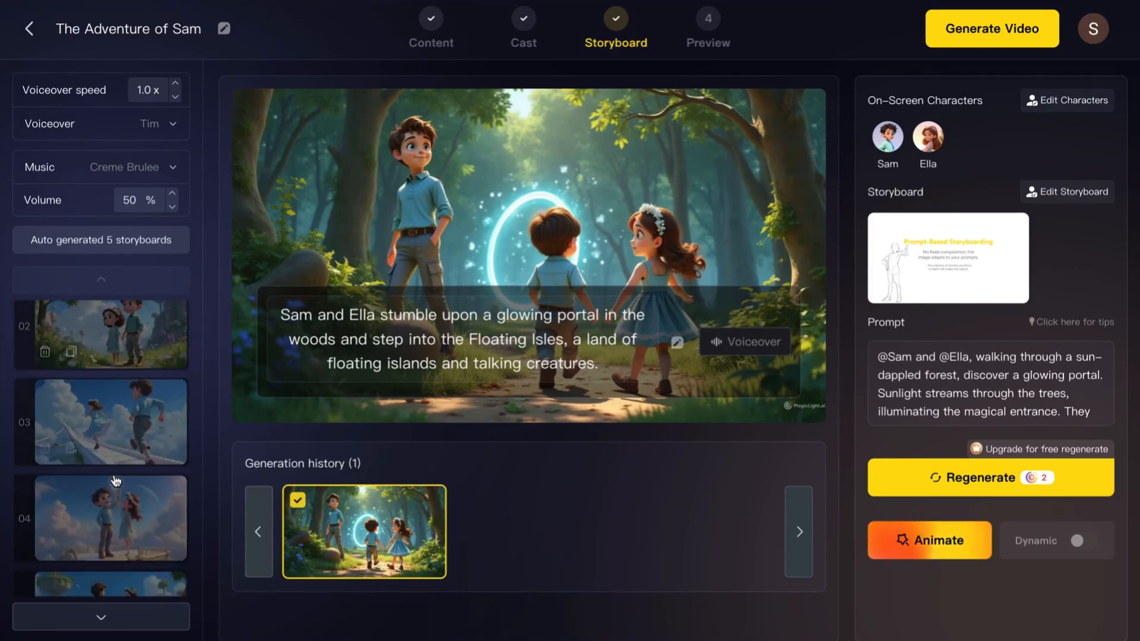
pyautogui.scroll(2, 121, 454)
pyautogui.scroll(-2, 116, 505)
pyautogui.scroll(2, 146, 385)
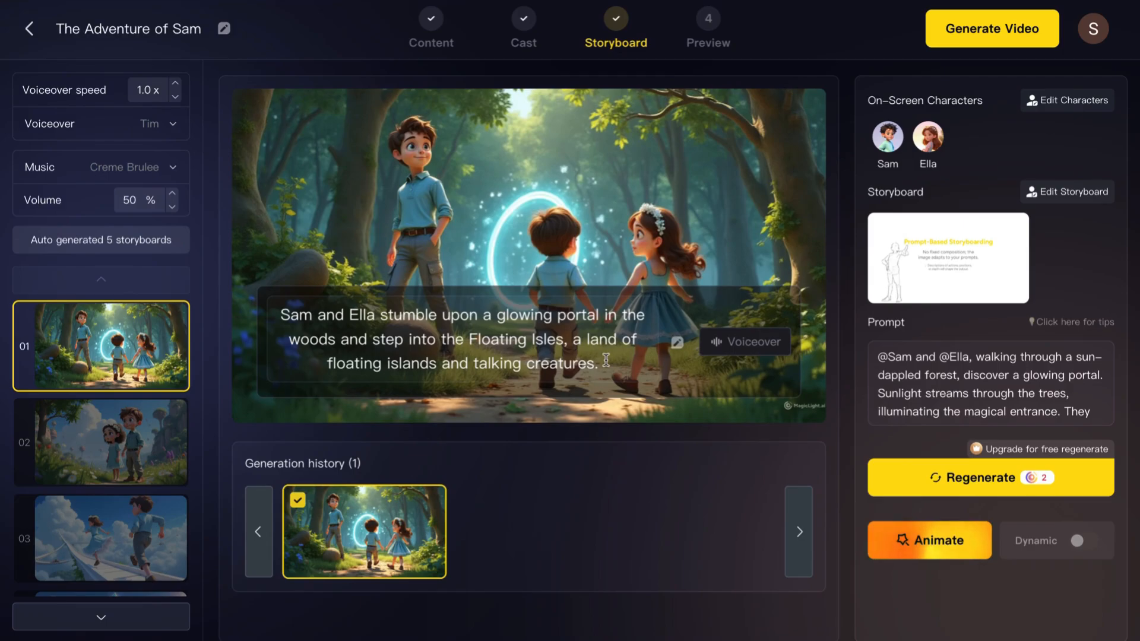
# - Check the first scene's narration text and change its narrator voice to Richard
pyautogui.moveTo(599, 363); pyautogui.dragTo(274, 313)
pyautogui.moveTo(620, 369); pyautogui.dragTo(286, 321)
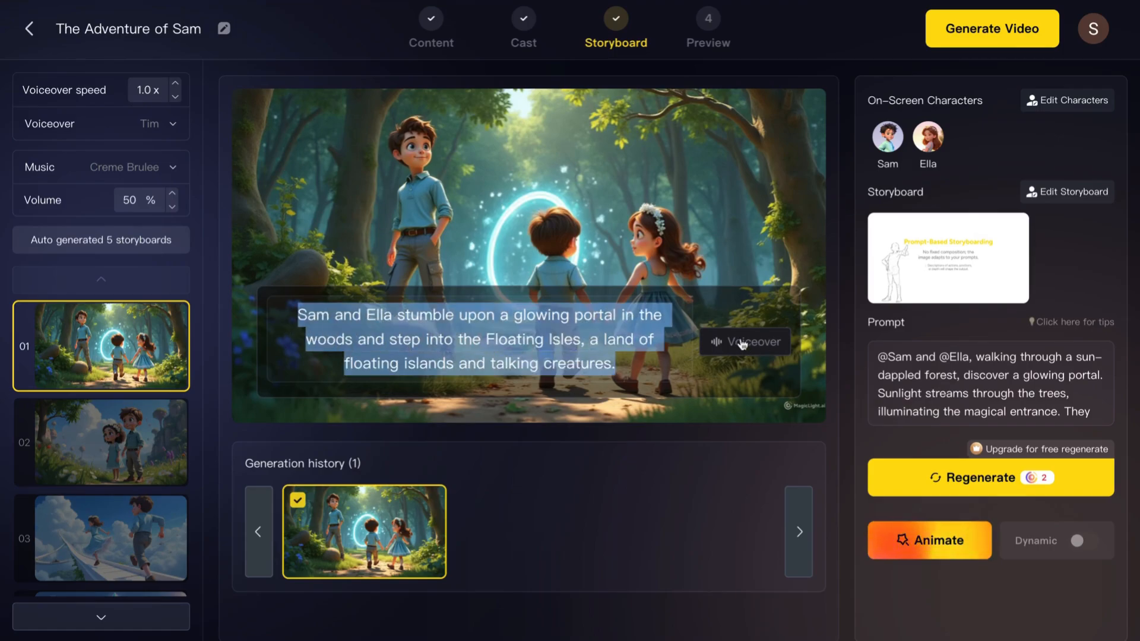
pyautogui.click(716, 343)
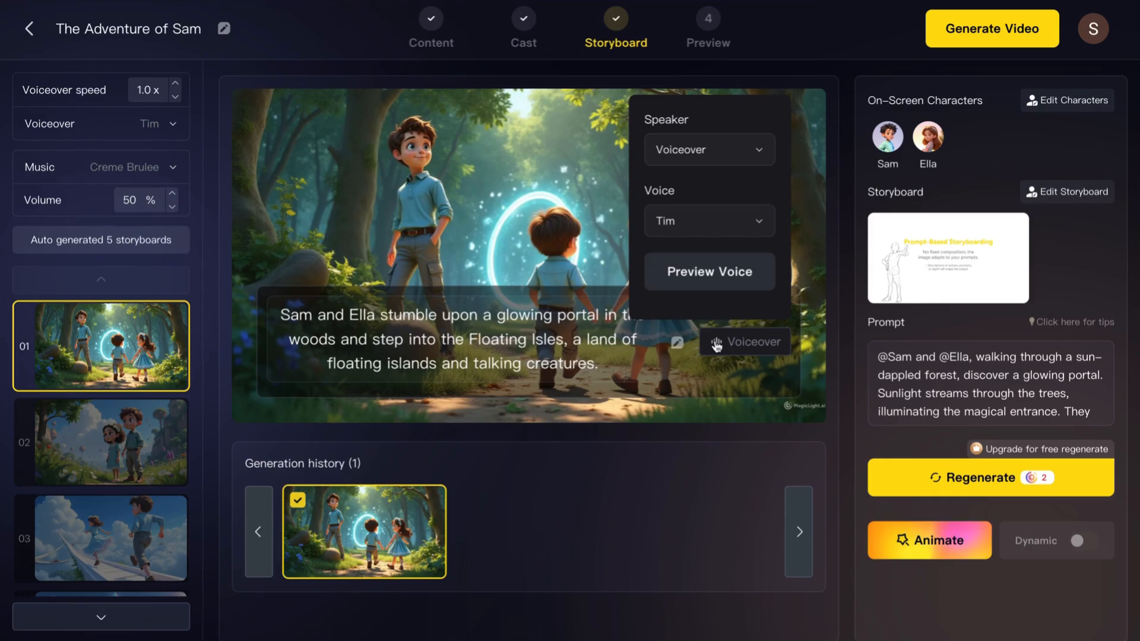
pyautogui.click(757, 223)
pyautogui.scroll(-3, 722, 324)
pyautogui.scroll(1, 718, 323)
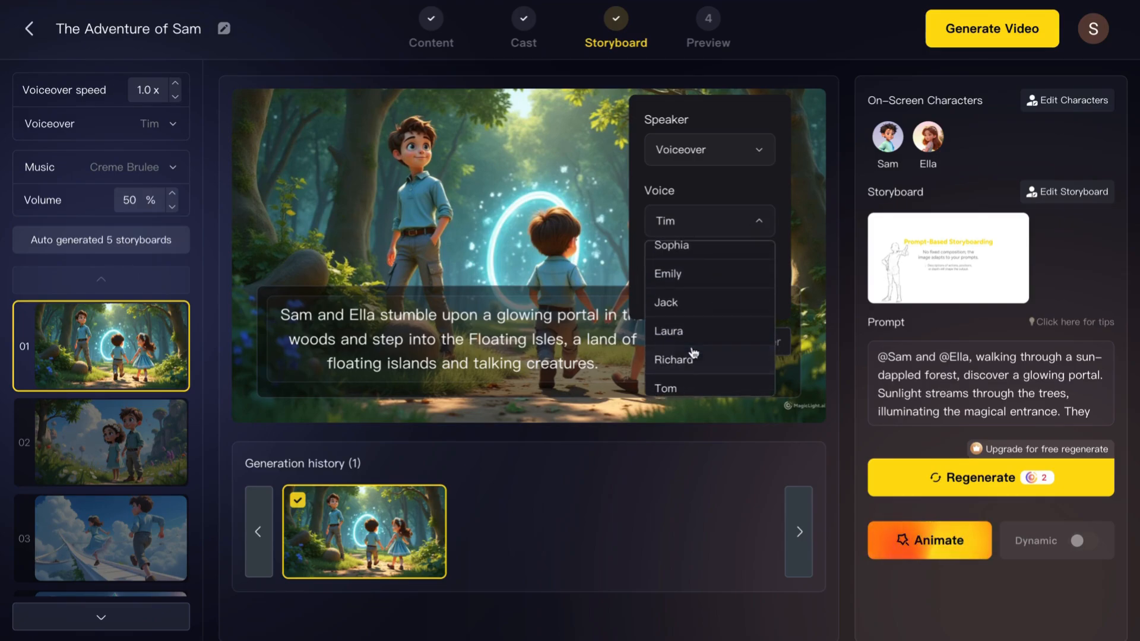
pyautogui.click(677, 359)
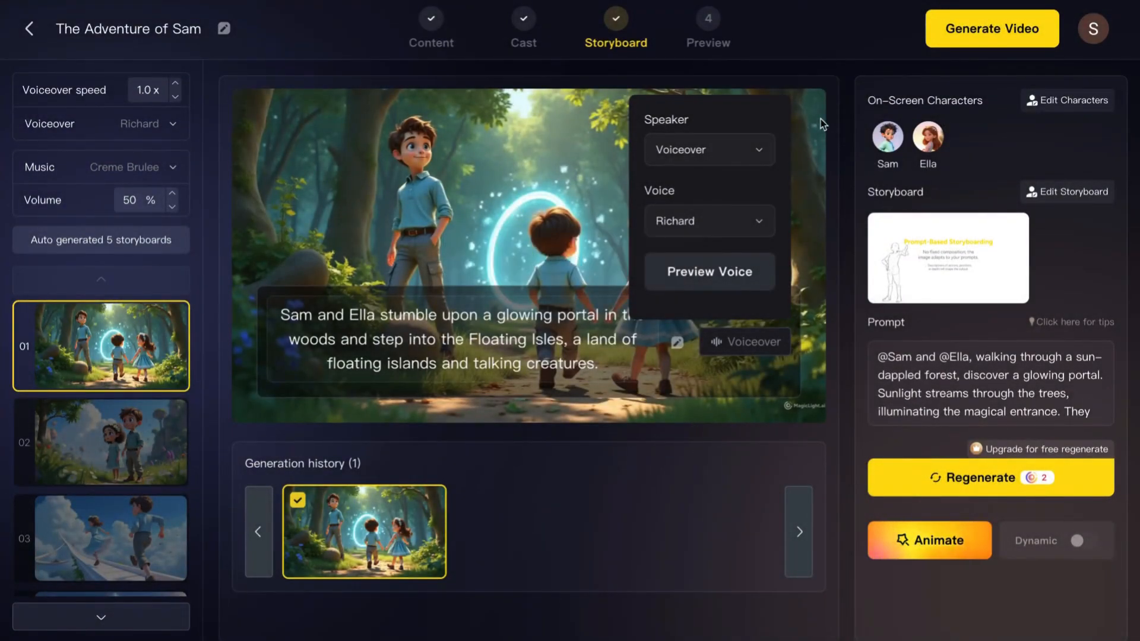
pyautogui.click(803, 130)
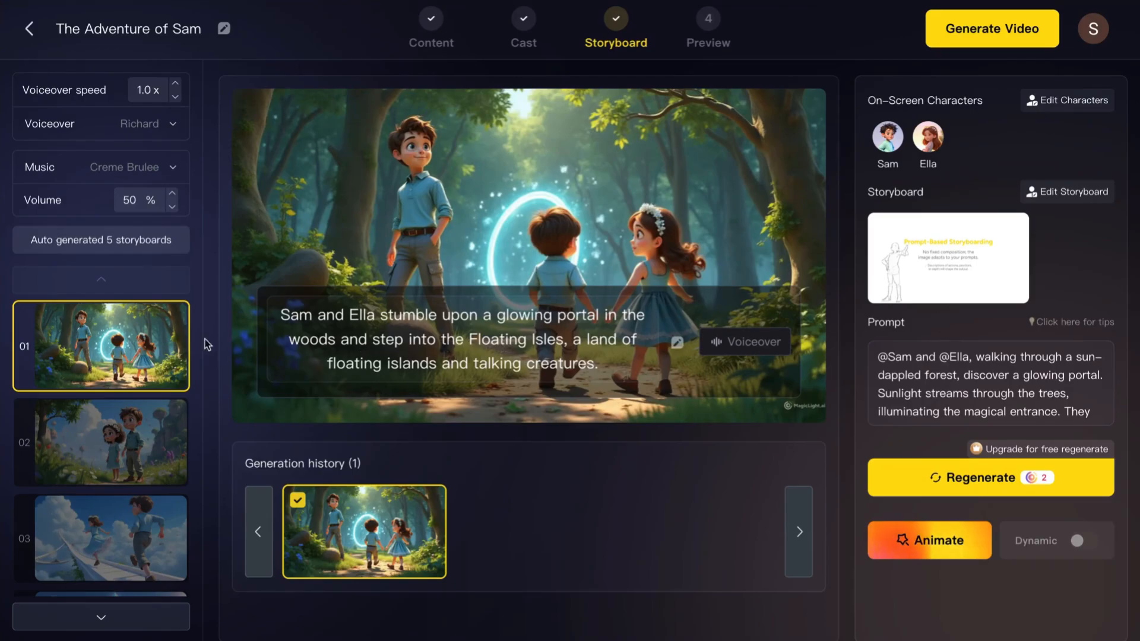
# - Look through the background music choices, keep Creme Brulee, and set the music volume to 100%
pyautogui.click(168, 172)
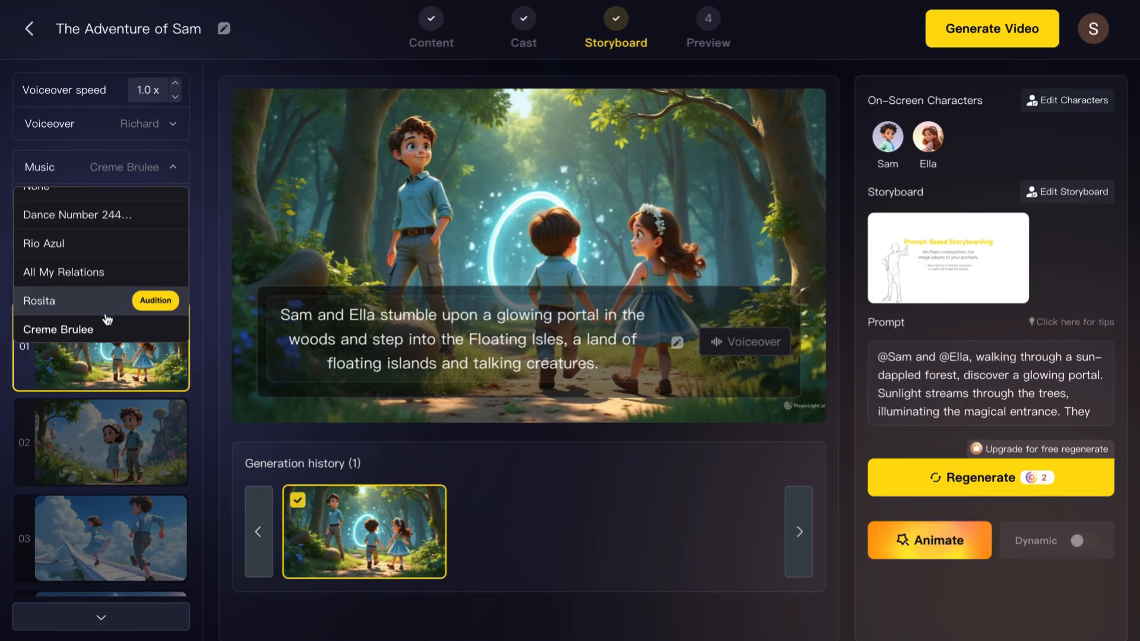
pyautogui.click(175, 164)
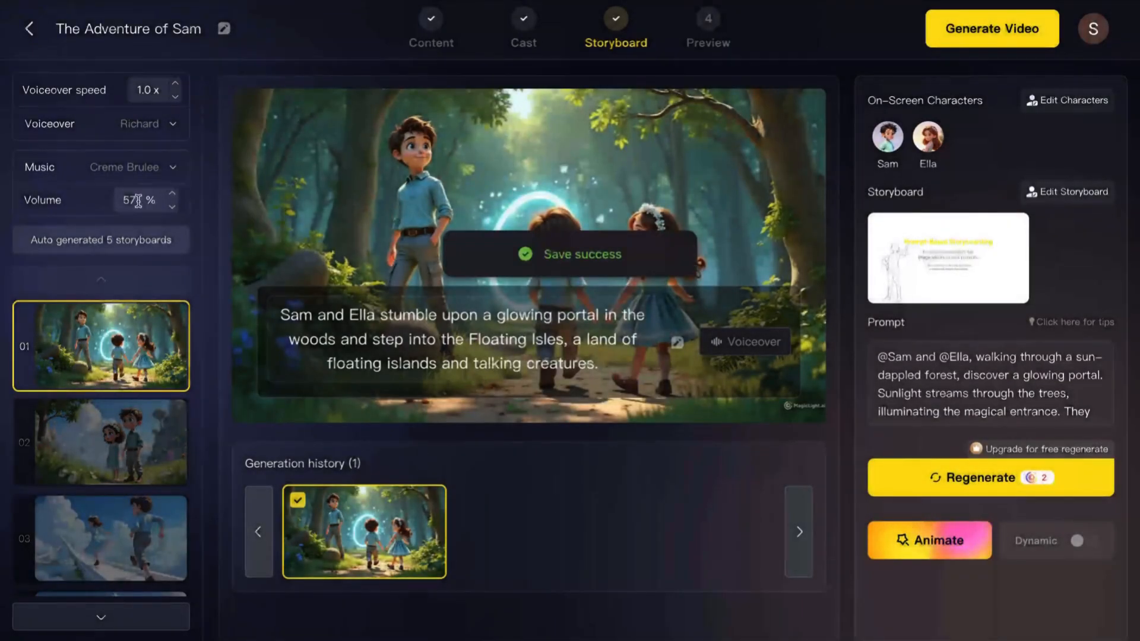
pyautogui.click(137, 200)
pyautogui.press('BackSpace')
pyautogui.press('BackSpace')
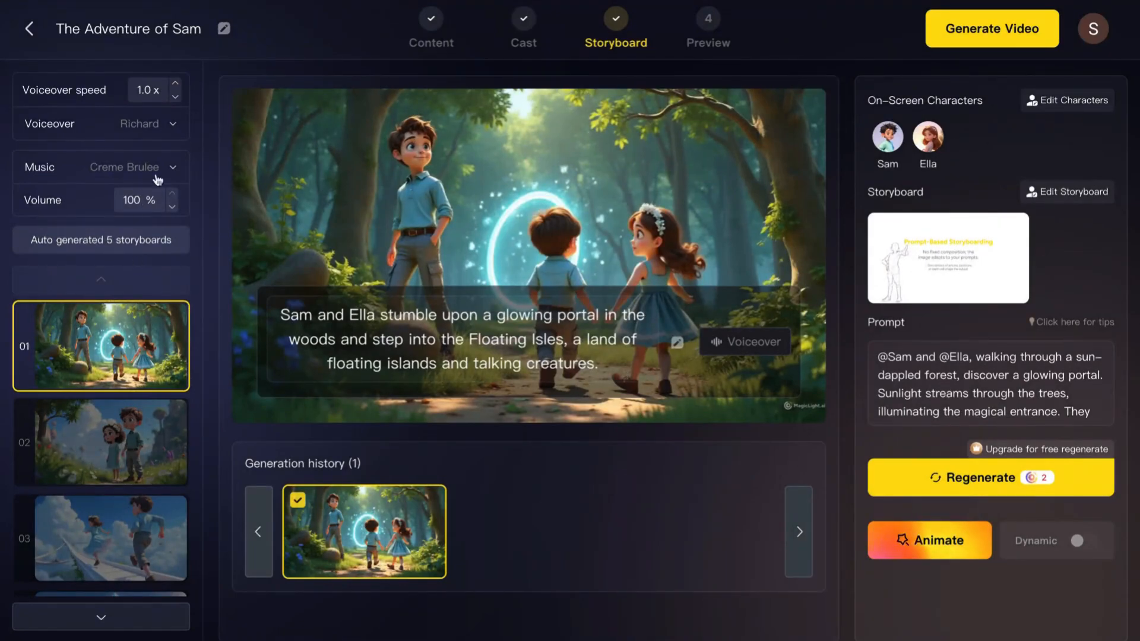
pyautogui.click(213, 158)
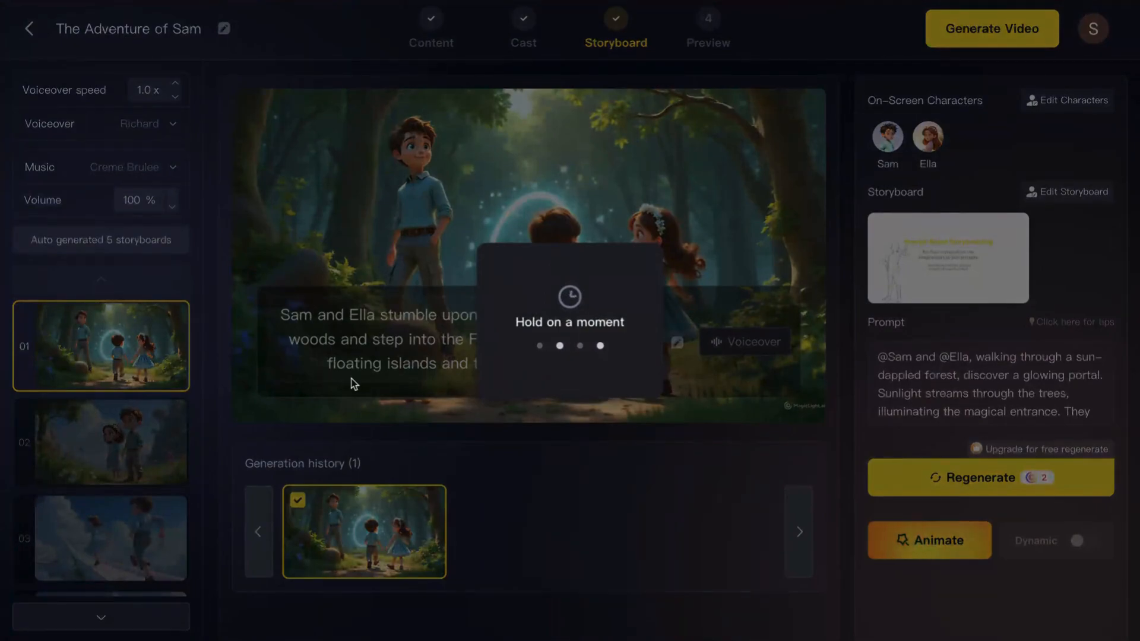
# - Open scene 02 in the storyboard and read through its narration text and image prompt
pyautogui.scroll(-2, 89, 463)
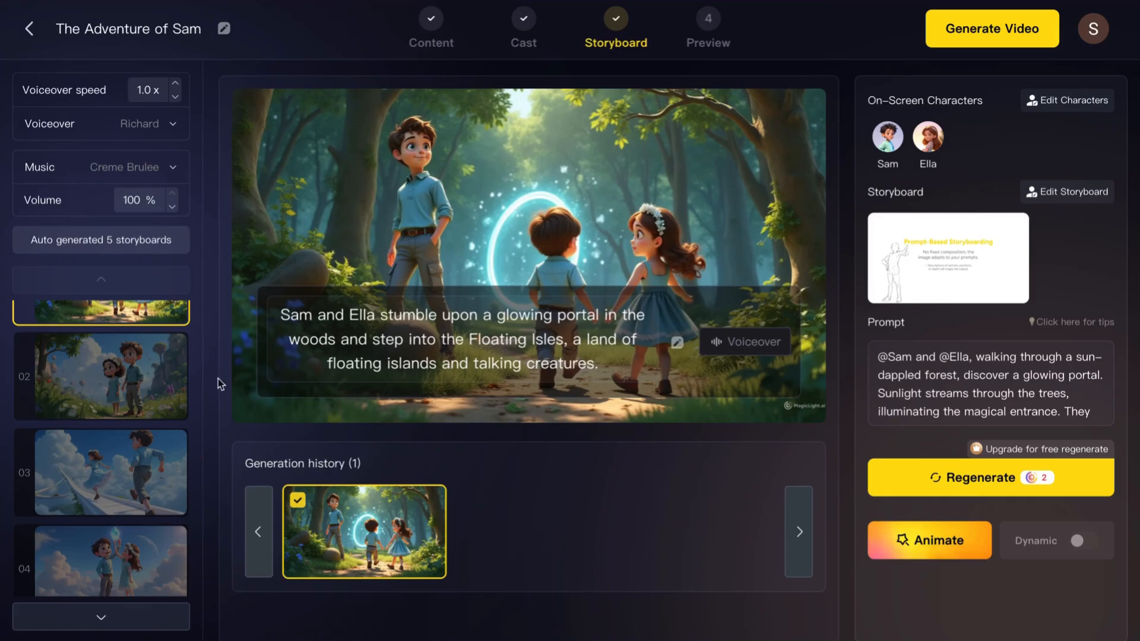
pyautogui.scroll(1, 72, 401)
pyautogui.click(135, 429)
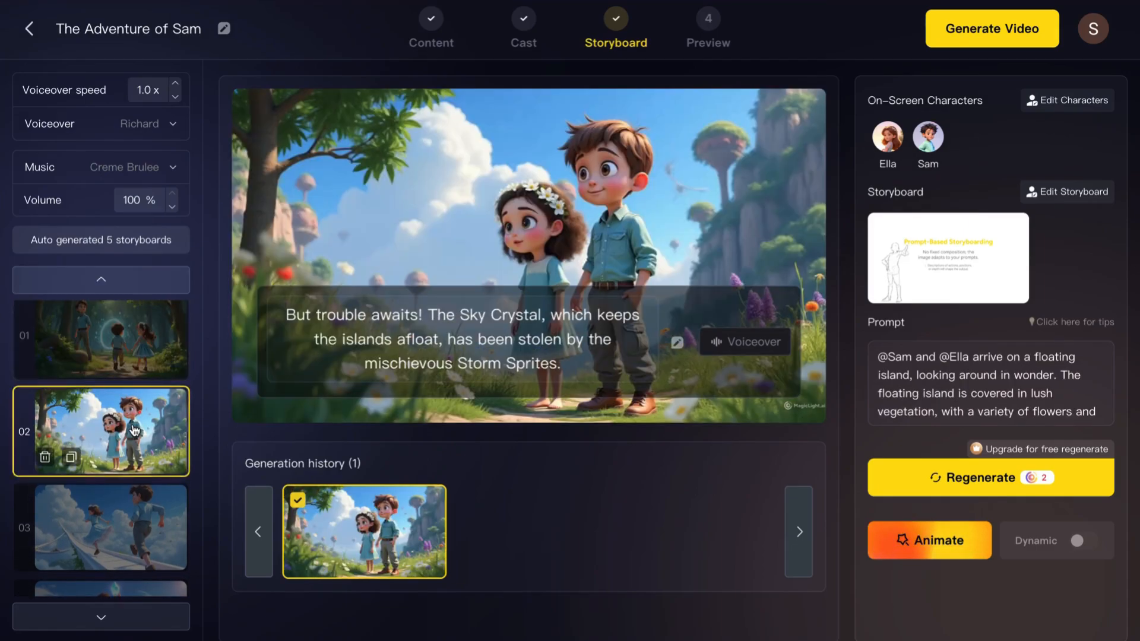
pyautogui.moveTo(566, 371); pyautogui.dragTo(280, 314)
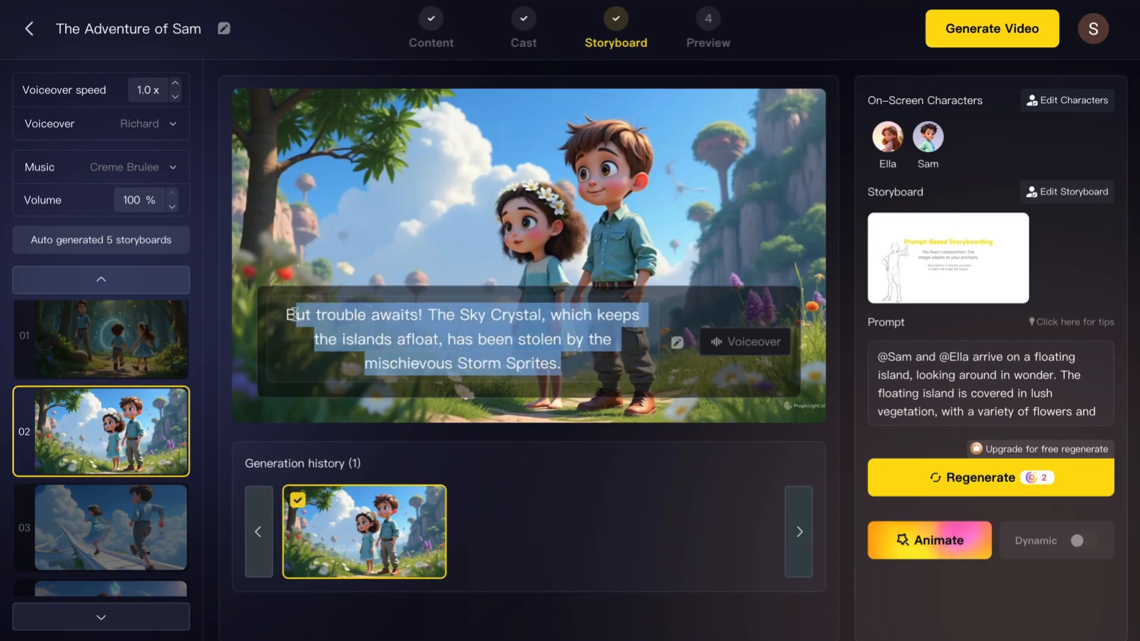
pyautogui.click(561, 367)
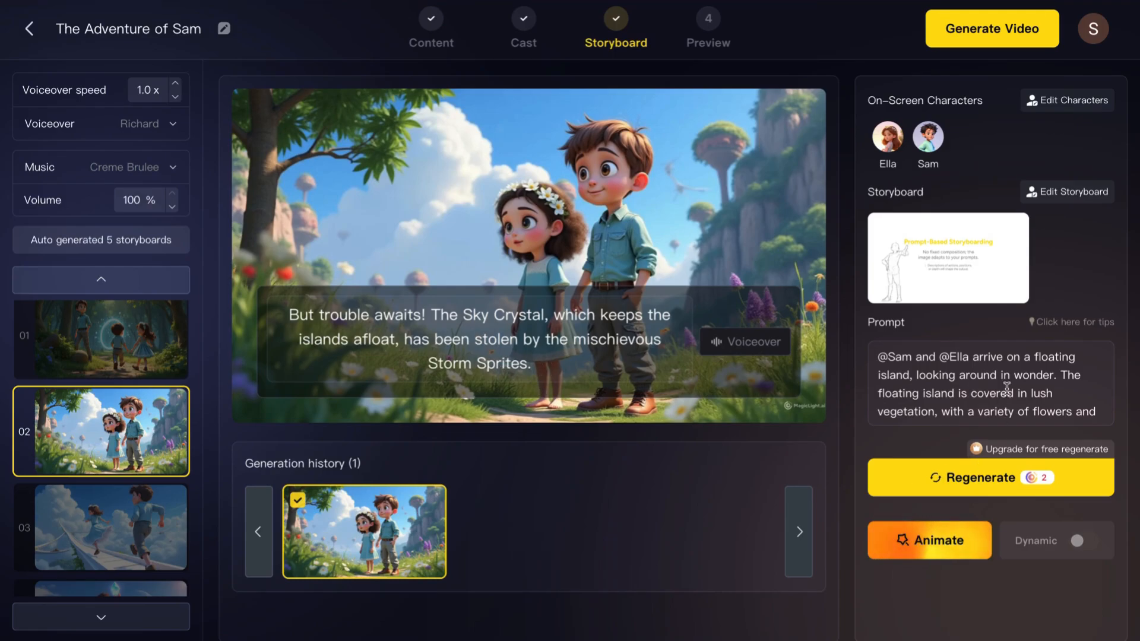
pyautogui.click(1053, 424)
pyautogui.moveTo(915, 414); pyautogui.dragTo(927, 382)
pyautogui.click(1069, 408)
pyautogui.scroll(-5, 1073, 402)
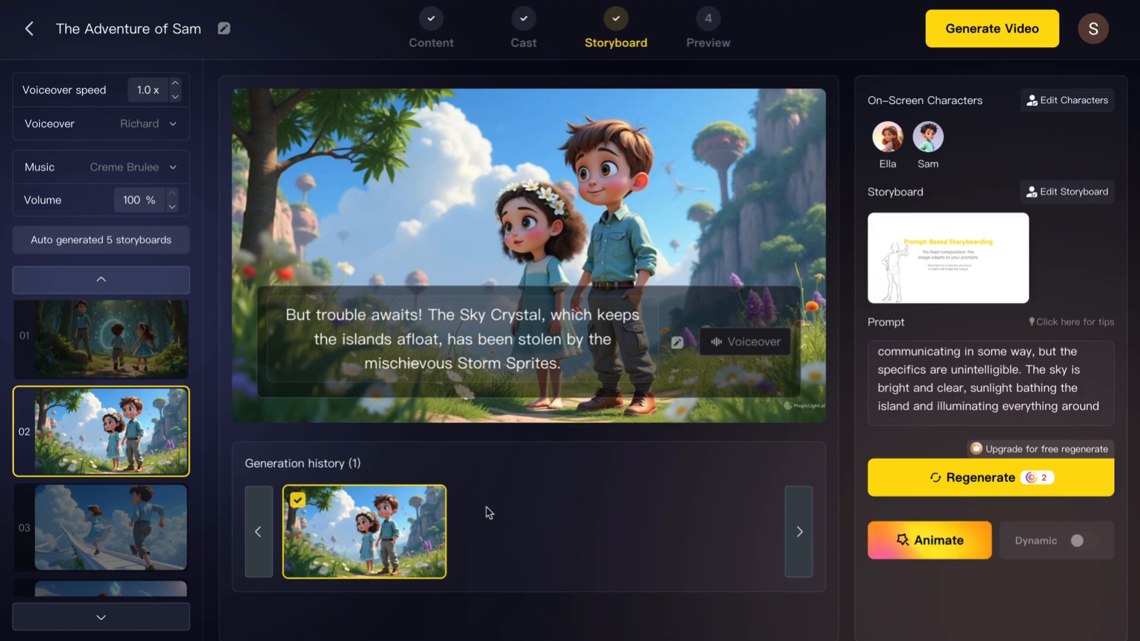
# - Review the images and narration of scenes 03, 04 and 05 in the storyboard
pyautogui.scroll(-3, 113, 528)
pyautogui.click(123, 362)
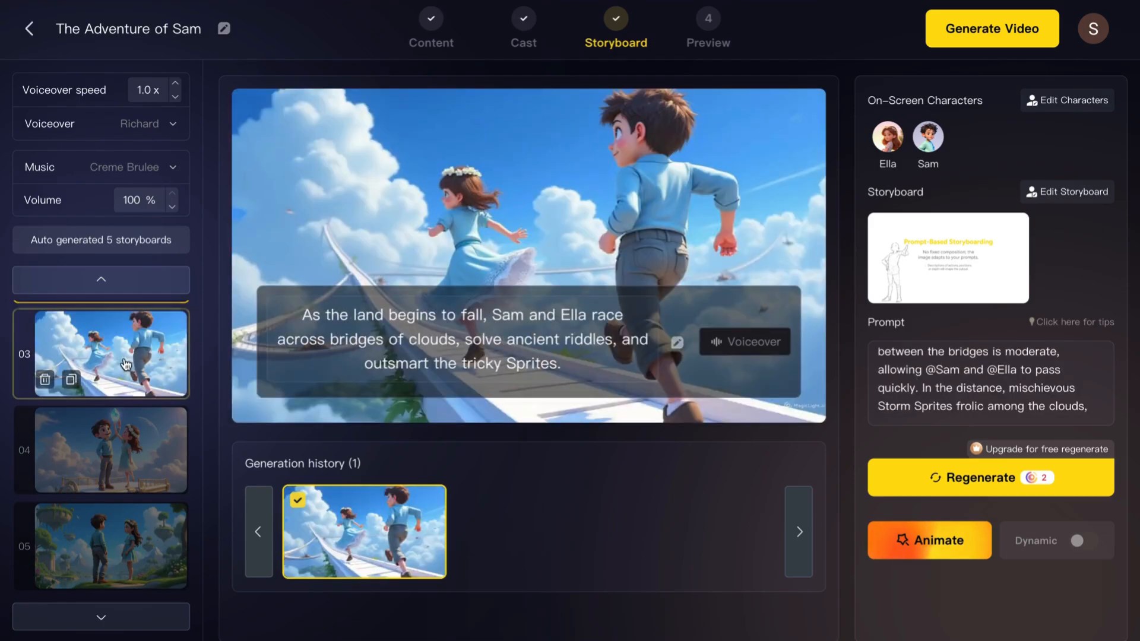
pyautogui.click(130, 450)
pyautogui.click(128, 538)
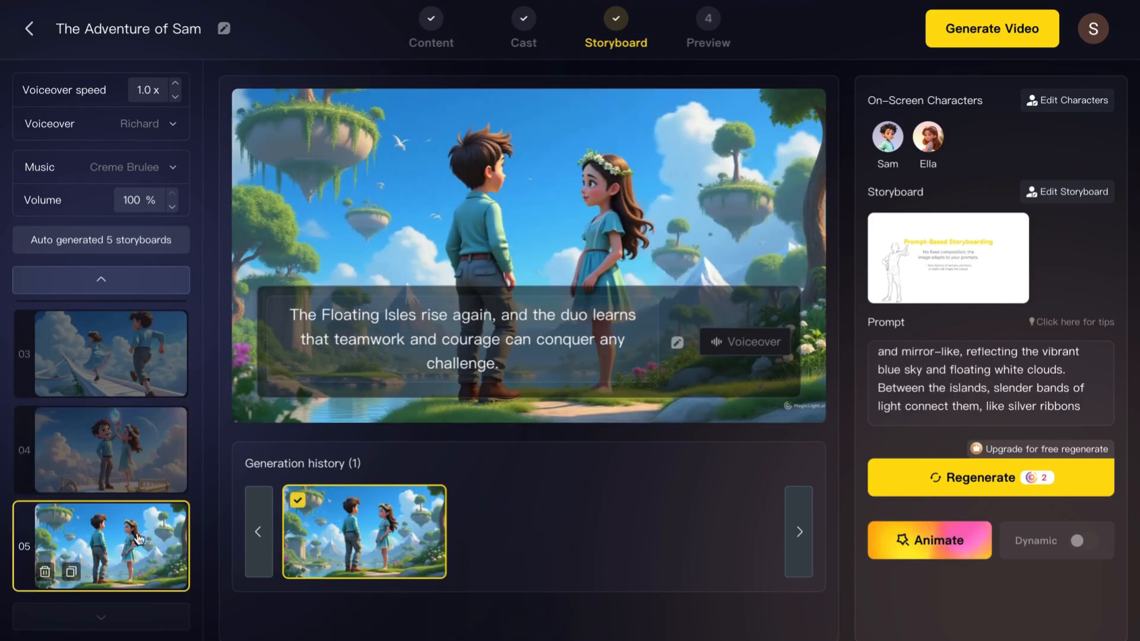
pyautogui.scroll(3, 140, 411)
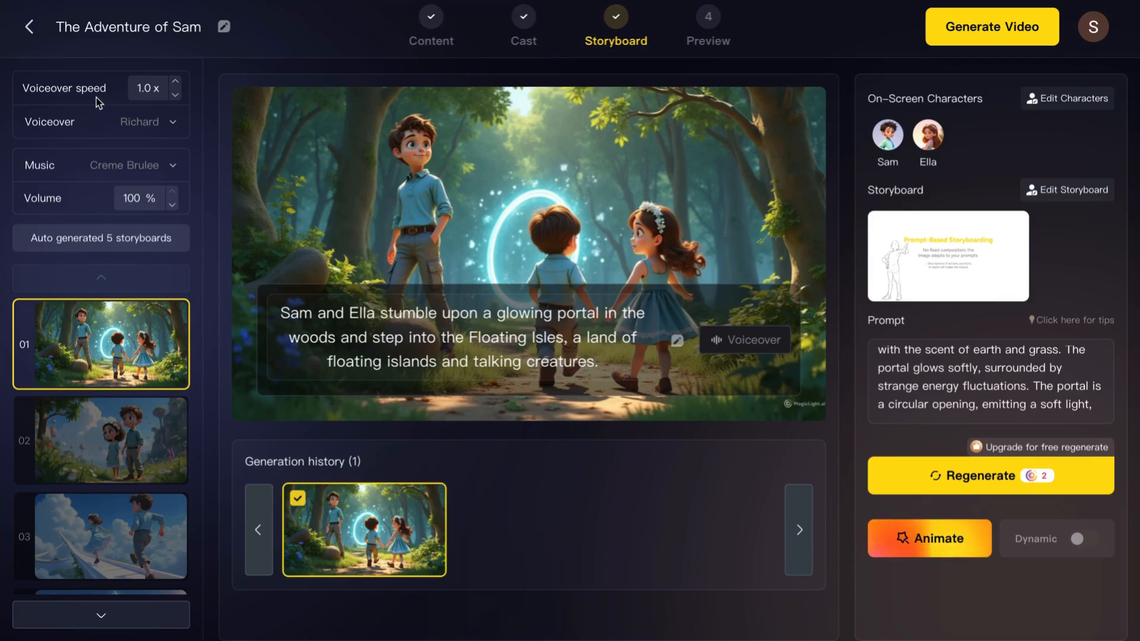
# - Check the available voiceover narrators and read through the first scene's image prompt
pyautogui.click(68, 122)
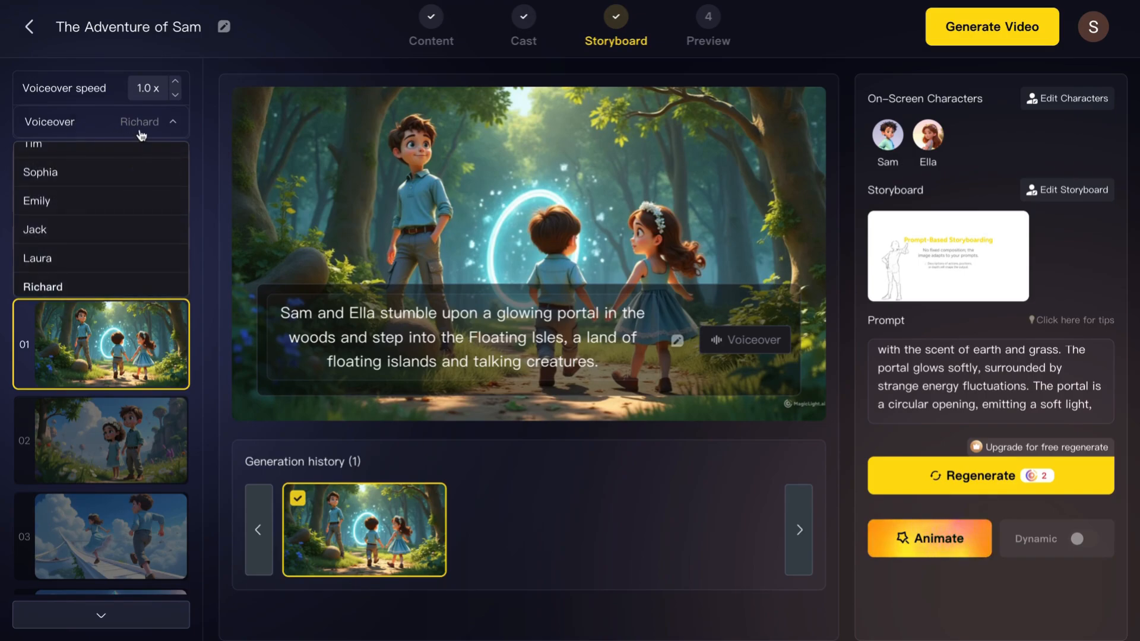
pyautogui.click(157, 125)
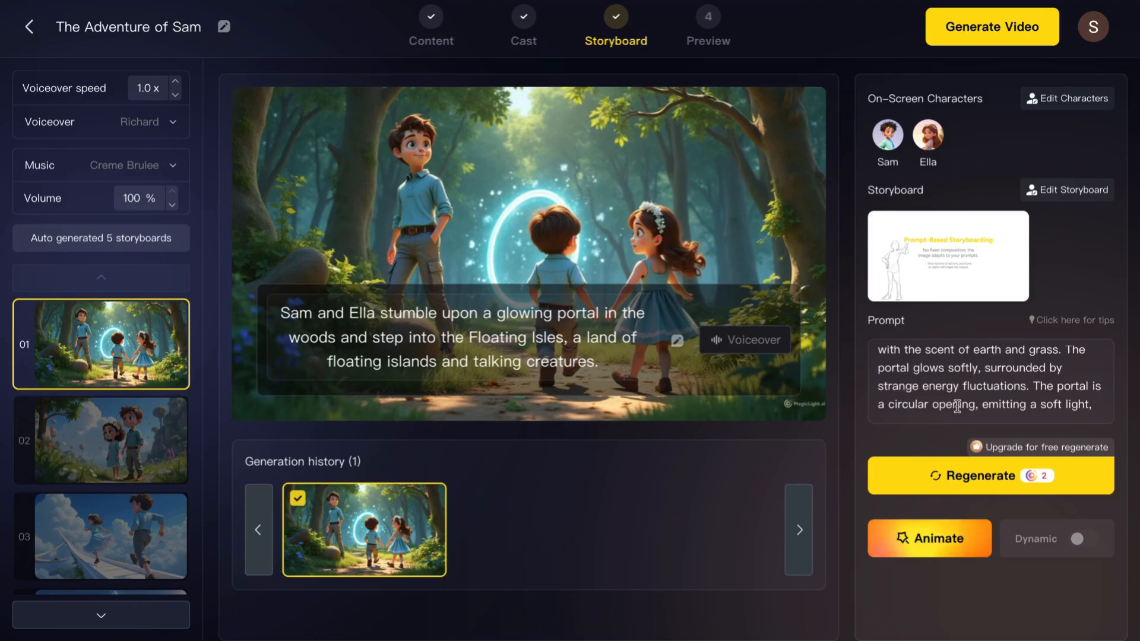
pyautogui.scroll(4, 959, 391)
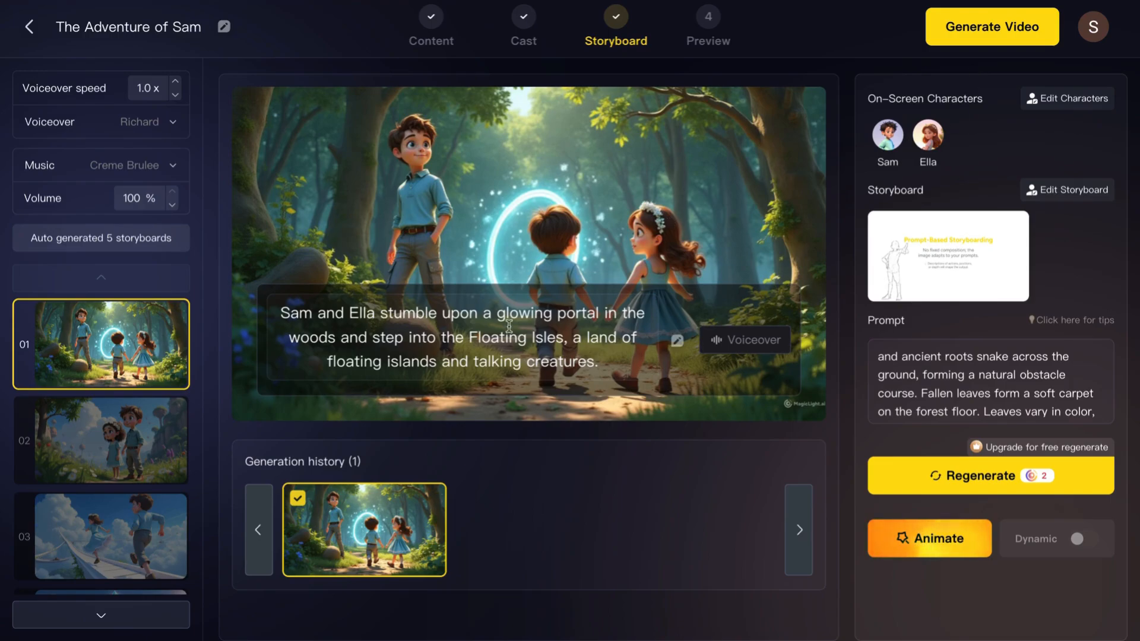
pyautogui.scroll(-2, 109, 520)
pyautogui.scroll(-1, 108, 520)
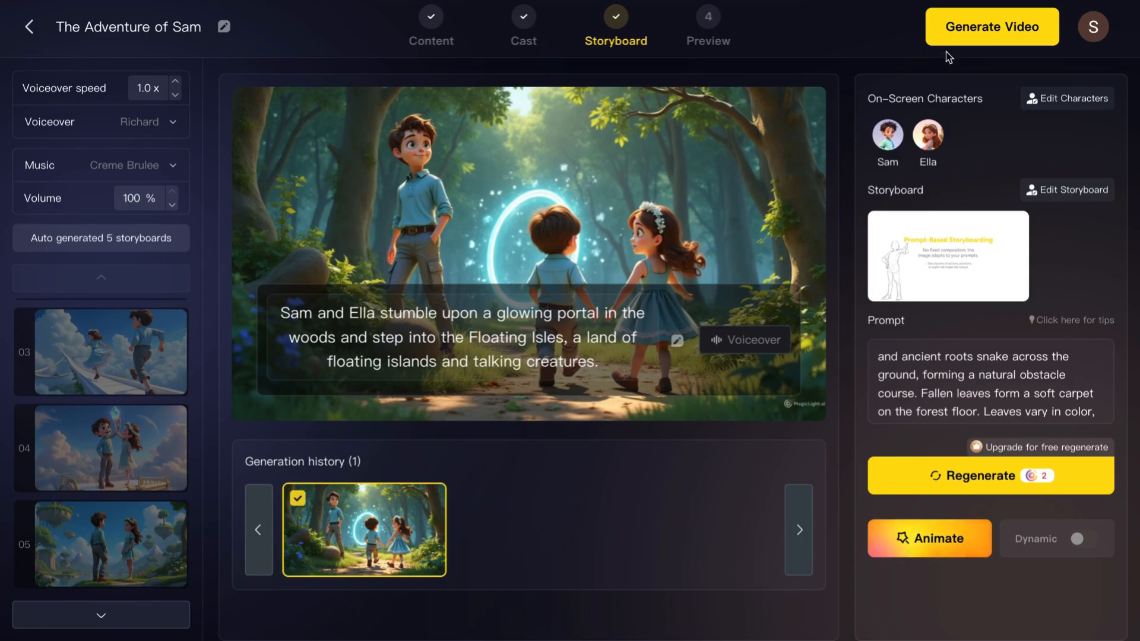
# - Generate the video in 16:9 ratio with subtitles hidden
pyautogui.click(990, 31)
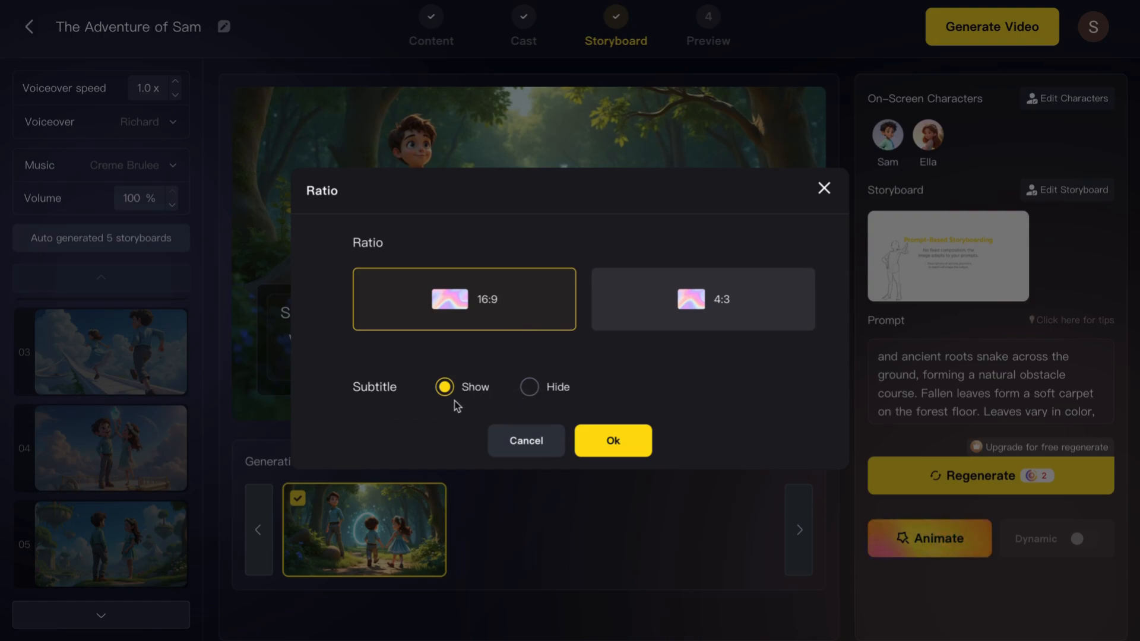
pyautogui.click(531, 390)
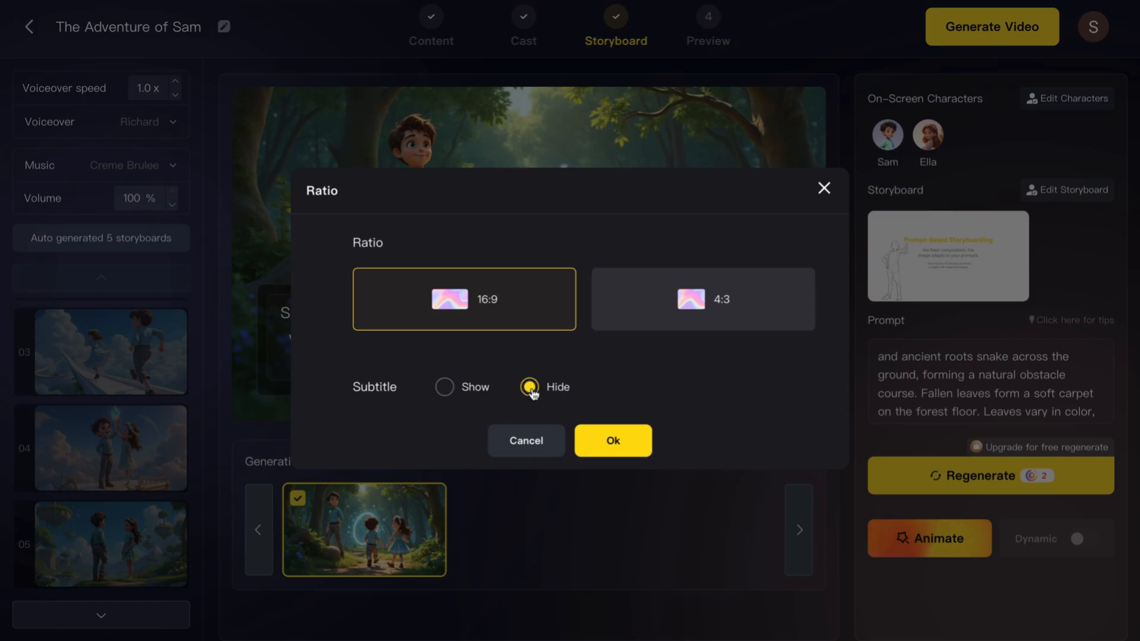
pyautogui.click(612, 442)
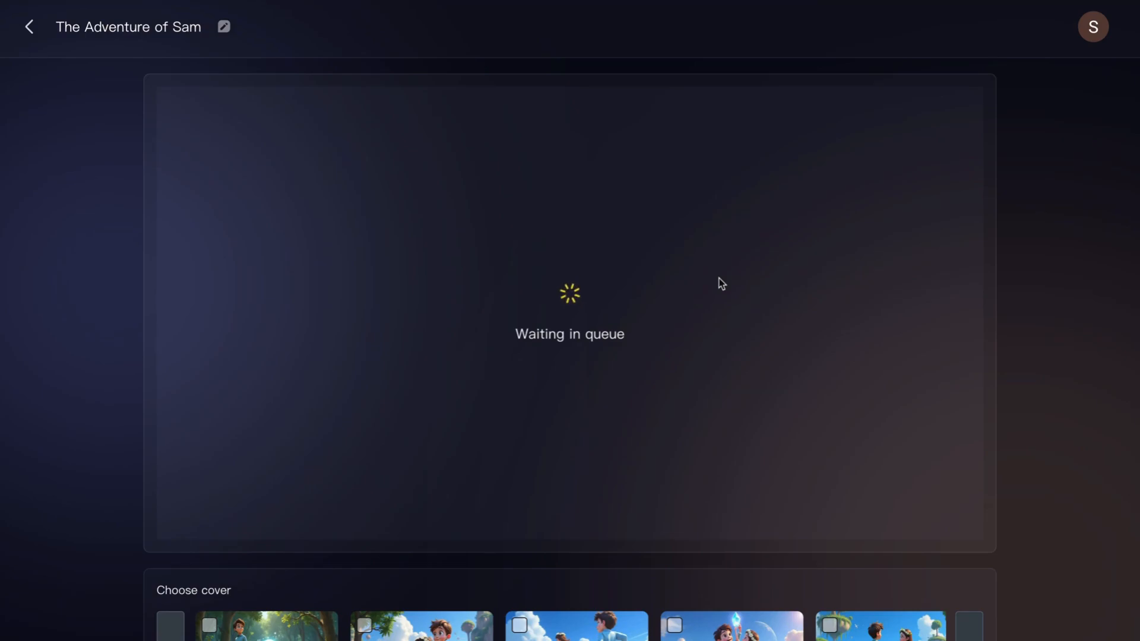
pyautogui.scroll(-1, 722, 284)
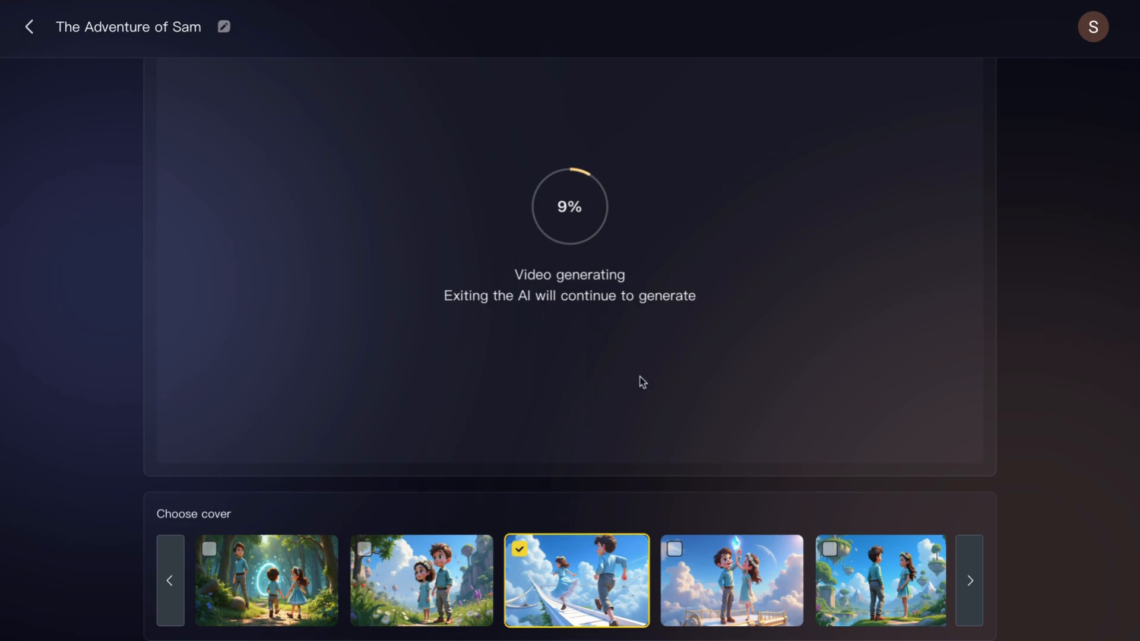
pyautogui.scroll(1, 643, 382)
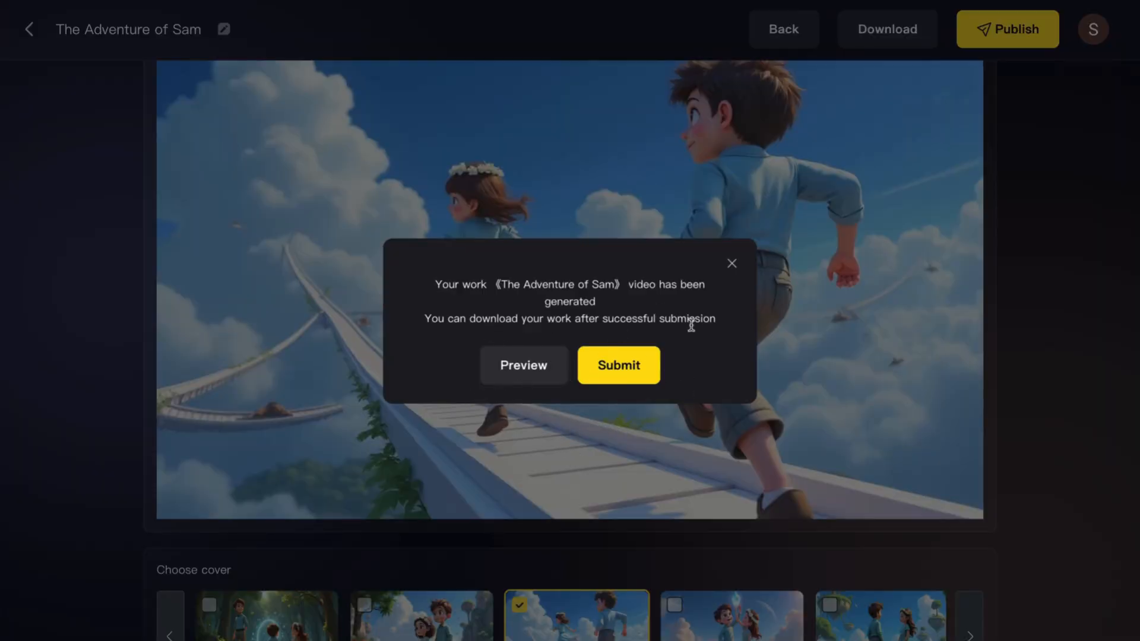
# - Preview the generated video and exit the project to the home page
pyautogui.click(515, 376)
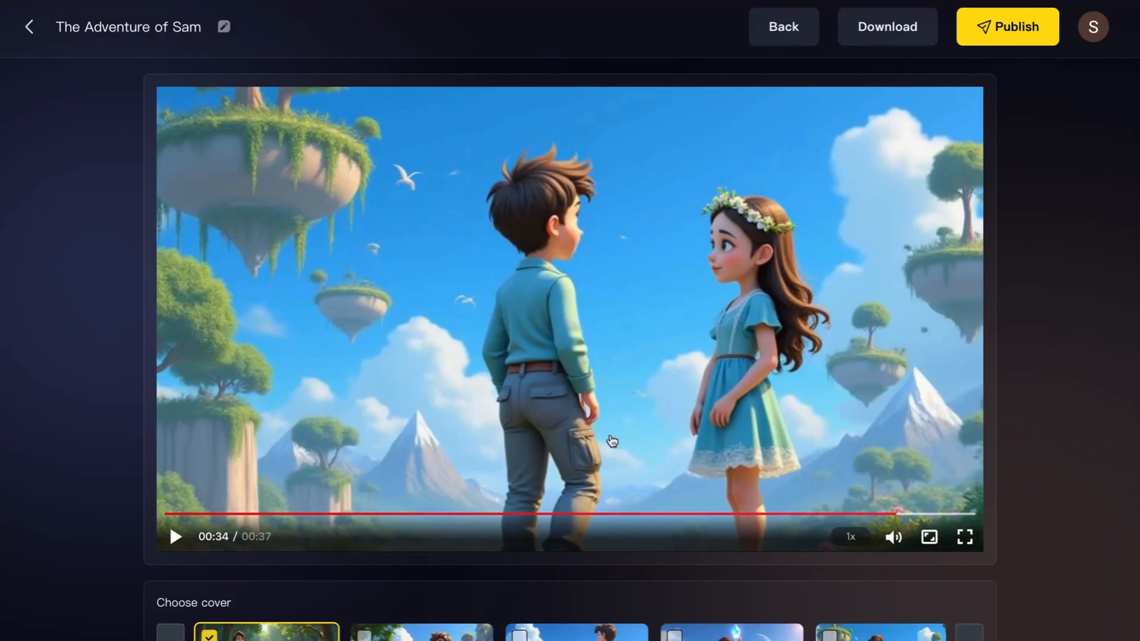
pyautogui.scroll(-1, 564, 383)
pyautogui.scroll(1, 563, 383)
pyautogui.click(30, 27)
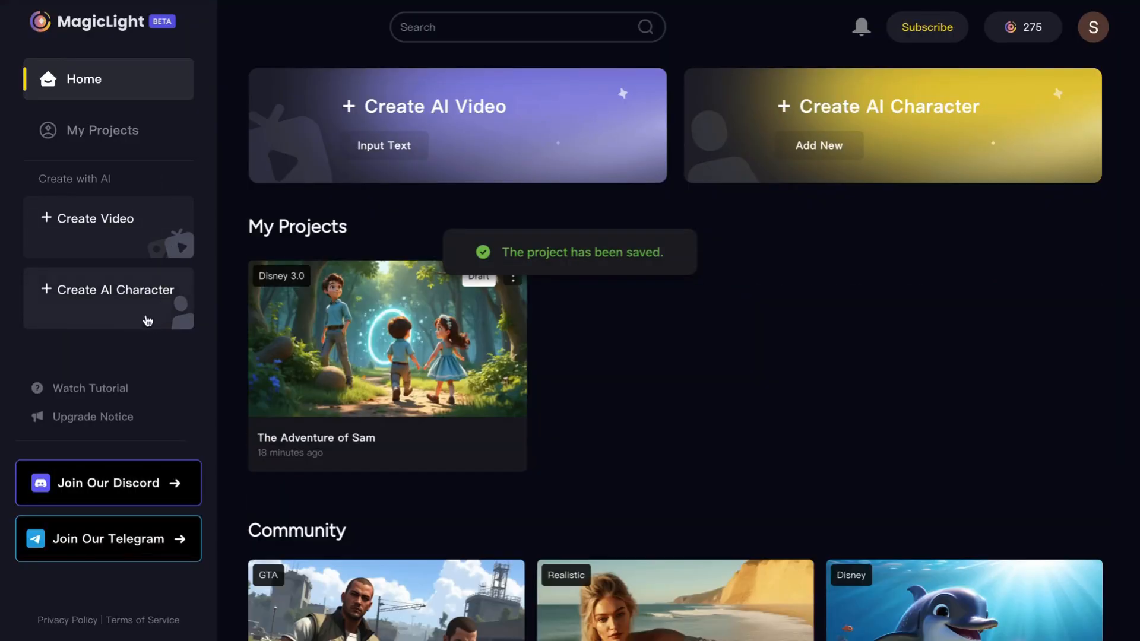
# - Open the Create Character form, examine its style, prompt and photo upload options, and close it without creating a character
pyautogui.click(92, 310)
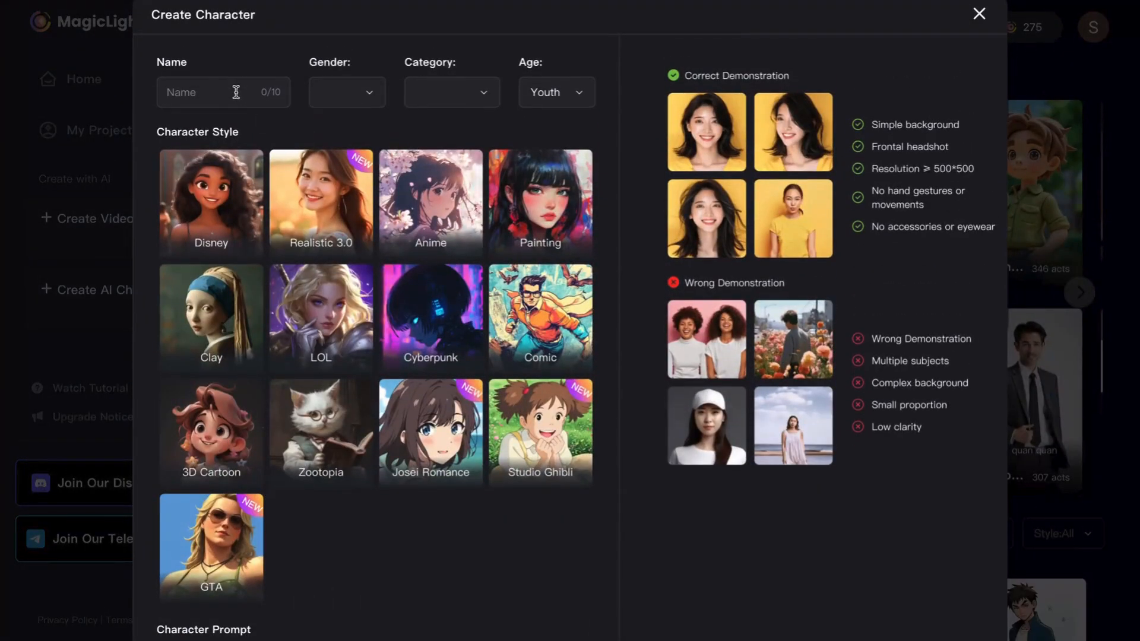
pyautogui.scroll(-1, 251, 244)
pyautogui.scroll(1, 233, 140)
pyautogui.scroll(-4, 220, 141)
pyautogui.scroll(4, 315, 242)
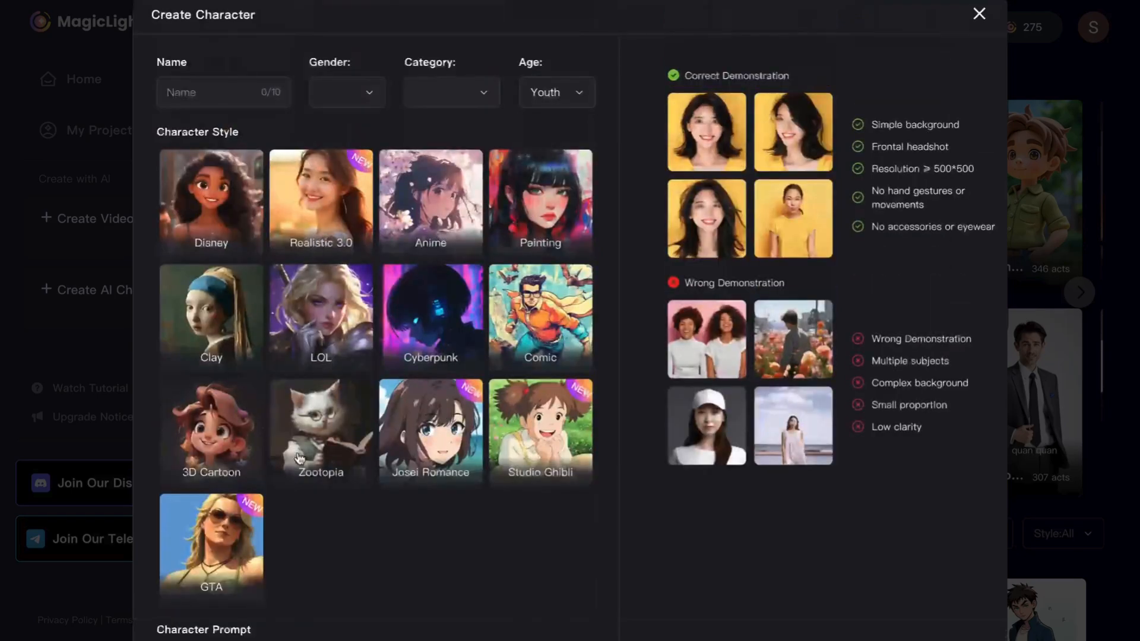
pyautogui.scroll(-5, 300, 458)
pyautogui.click(284, 427)
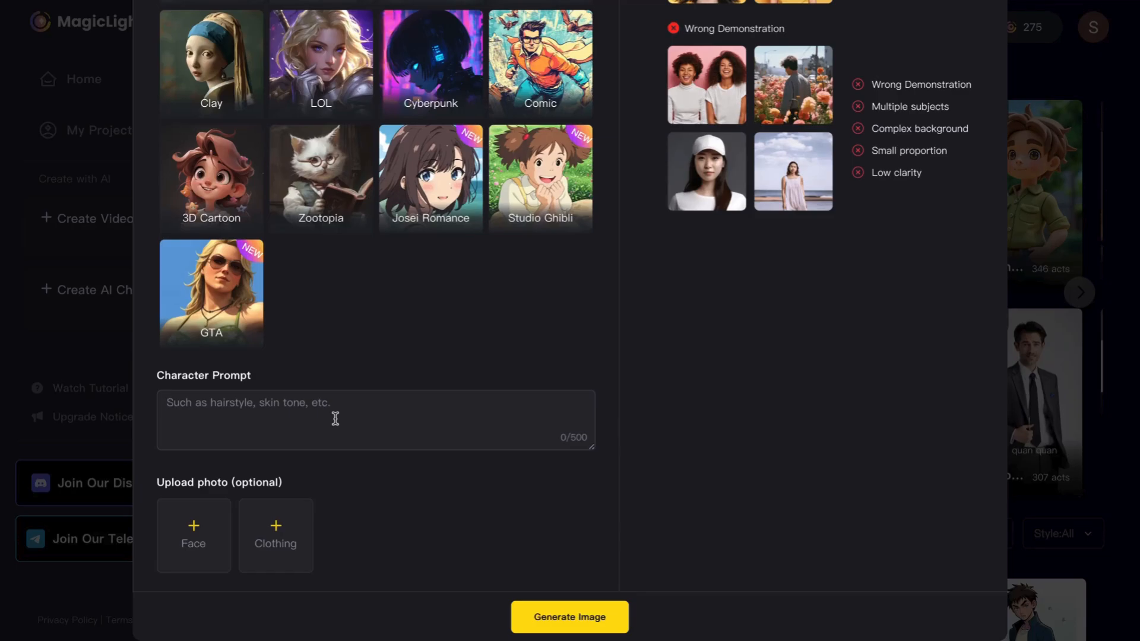
pyautogui.scroll(3, 368, 419)
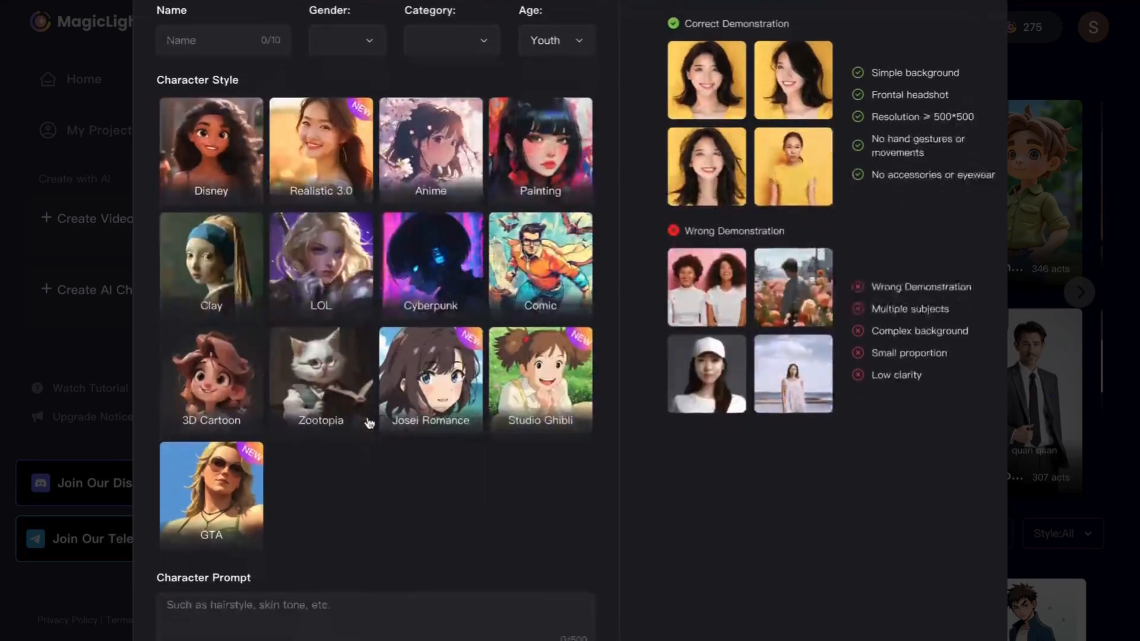
pyautogui.scroll(-3, 403, 404)
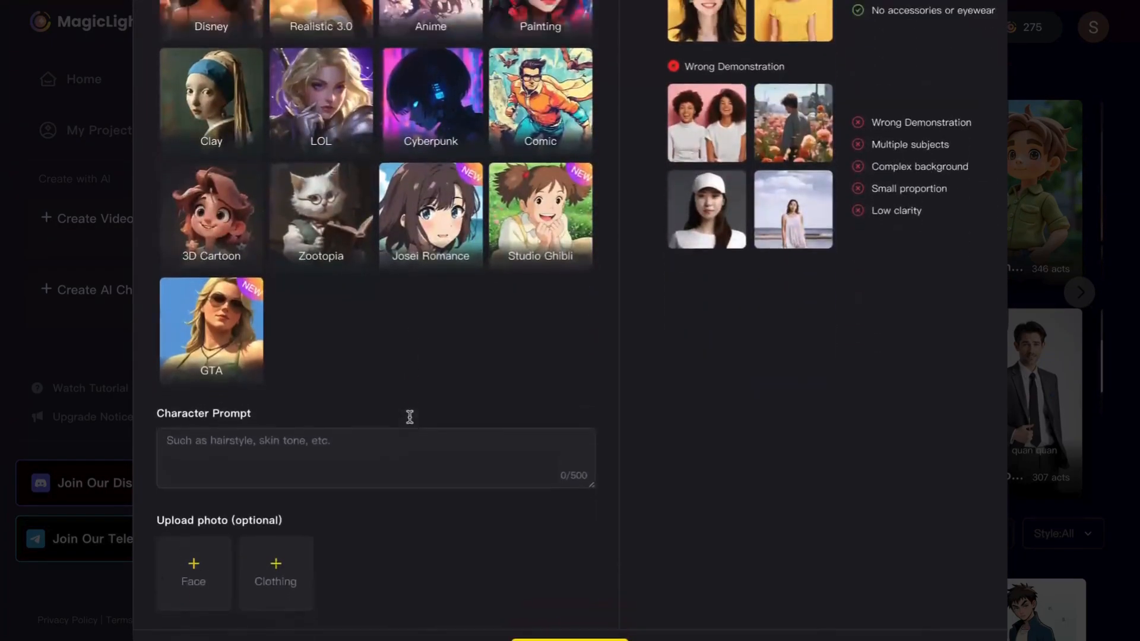
pyautogui.scroll(5, 409, 417)
pyautogui.click(974, 14)
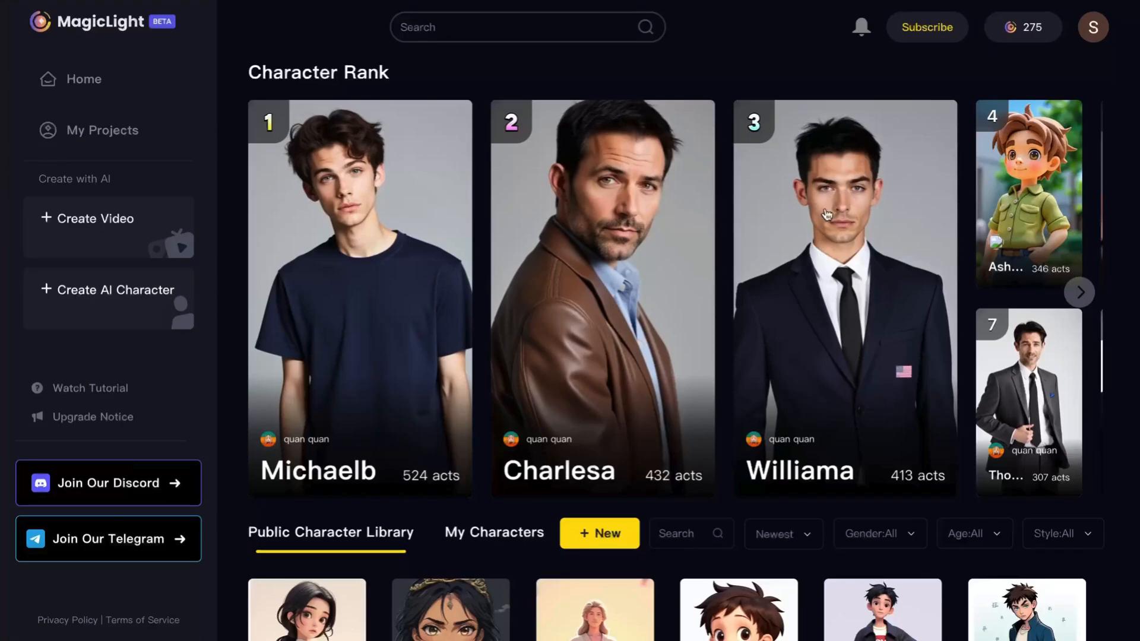
# - Return to the home page and browse the saved project and the Community videos
pyautogui.click(142, 95)
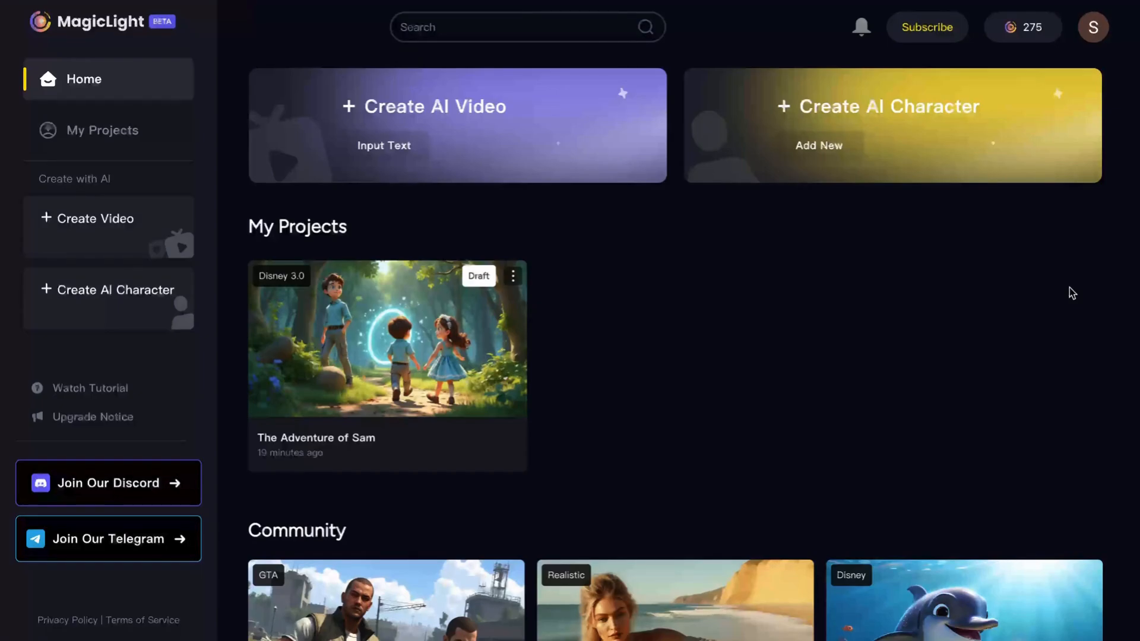
pyautogui.scroll(-2, 967, 297)
pyautogui.scroll(1, 966, 298)
pyautogui.scroll(-5, 966, 297)
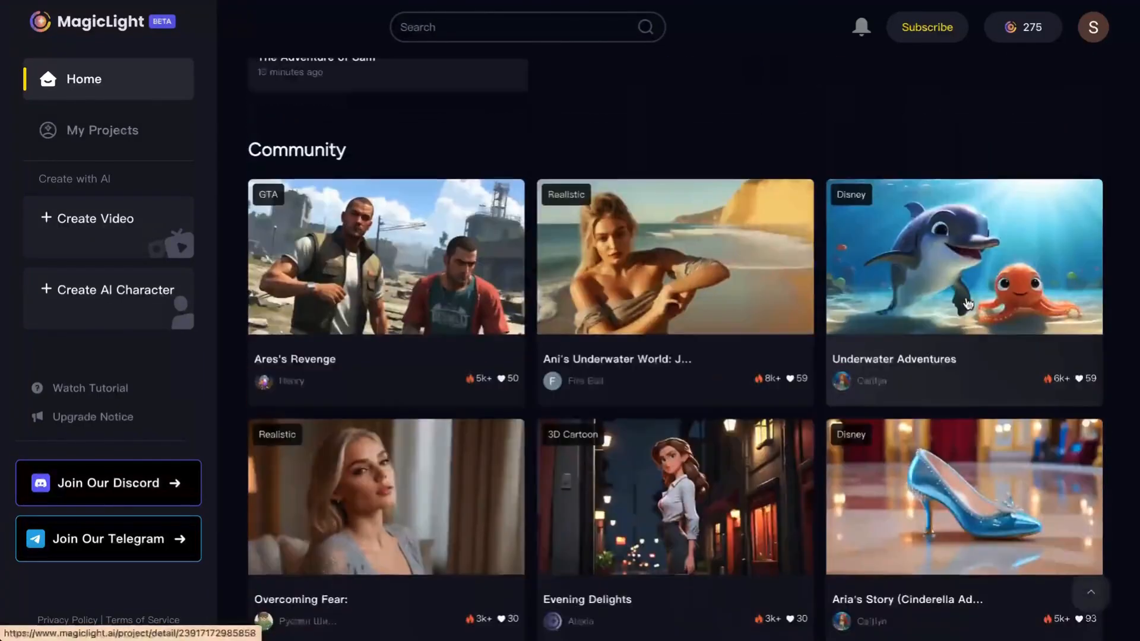
pyautogui.scroll(7, 812, 385)
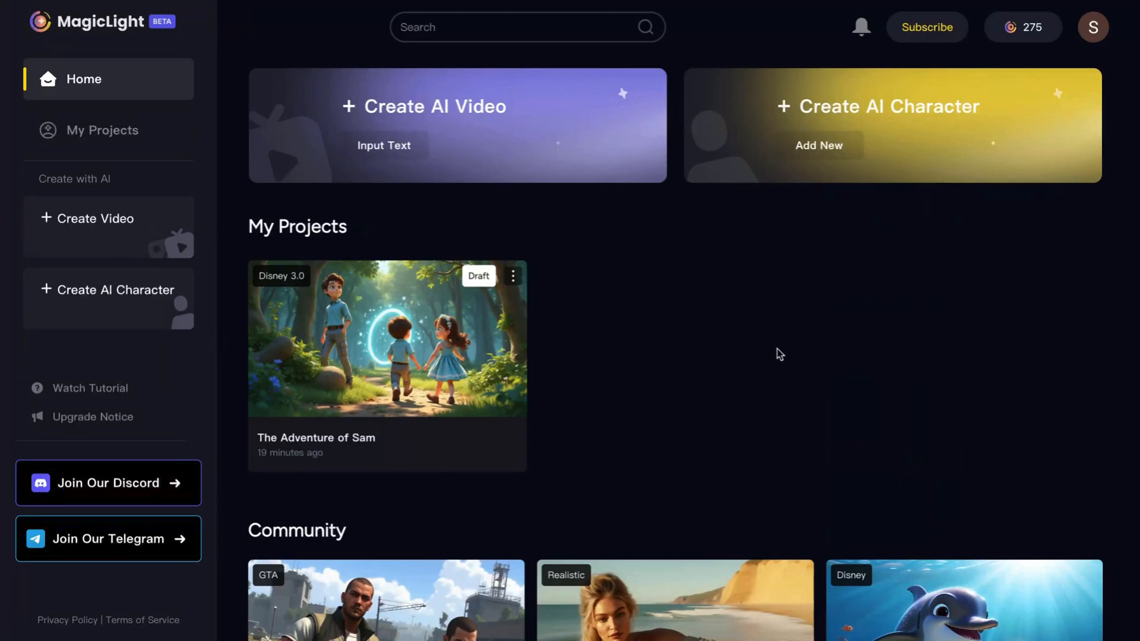
pyautogui.scroll(-2, 712, 385)
pyautogui.scroll(2, 711, 386)
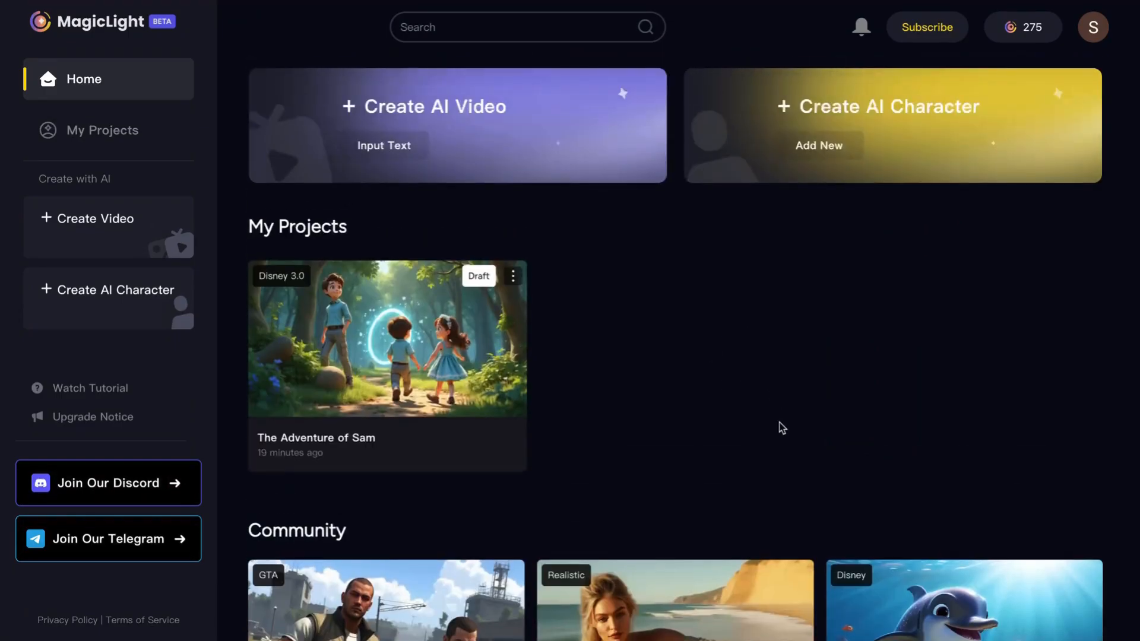